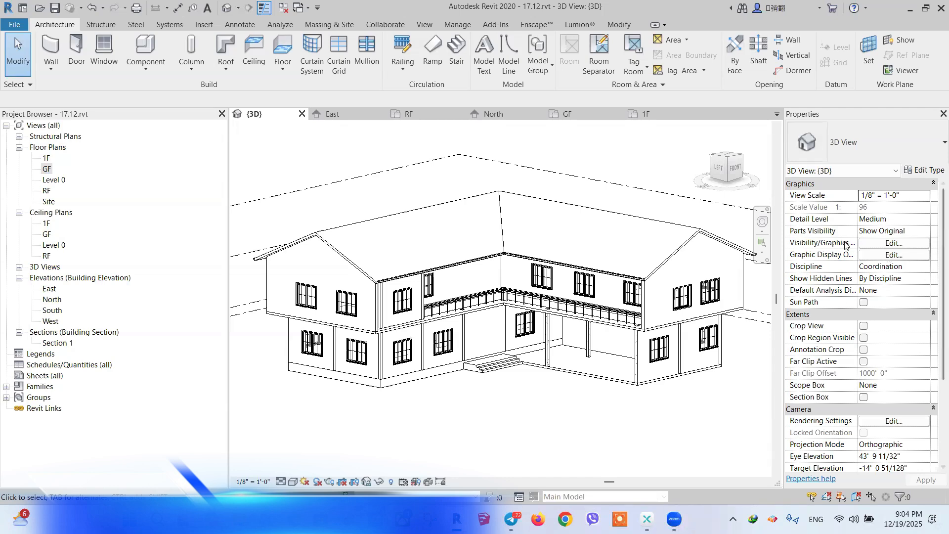
- Start the Window tool and look through the window types already loaded in the project
{"action": "scroll", "coordinate": [714, 301], "scroll_direction": "up", "scroll_amount": 2}
{"action": "scroll", "coordinate": [715, 303], "scroll_direction": "down", "scroll_amount": 4}
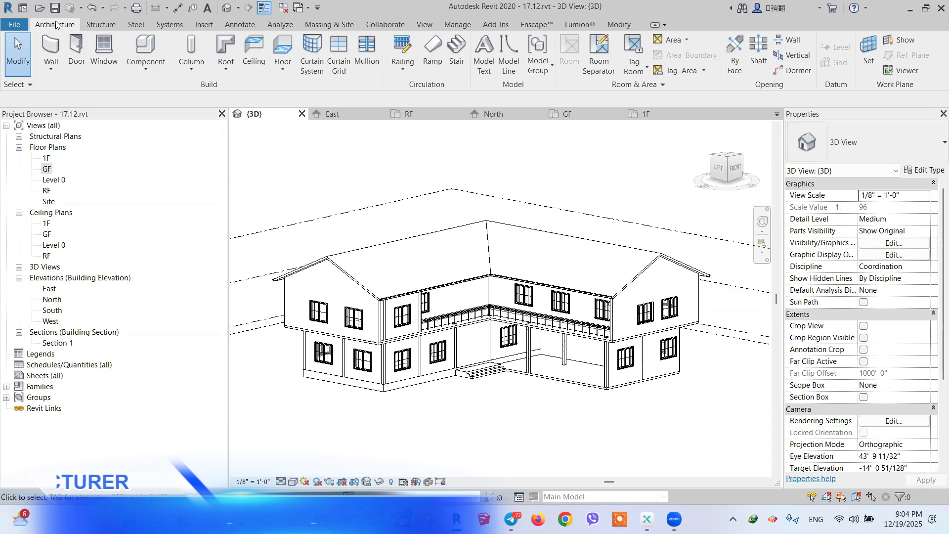
{"action": "left_click", "coordinate": [104, 49]}
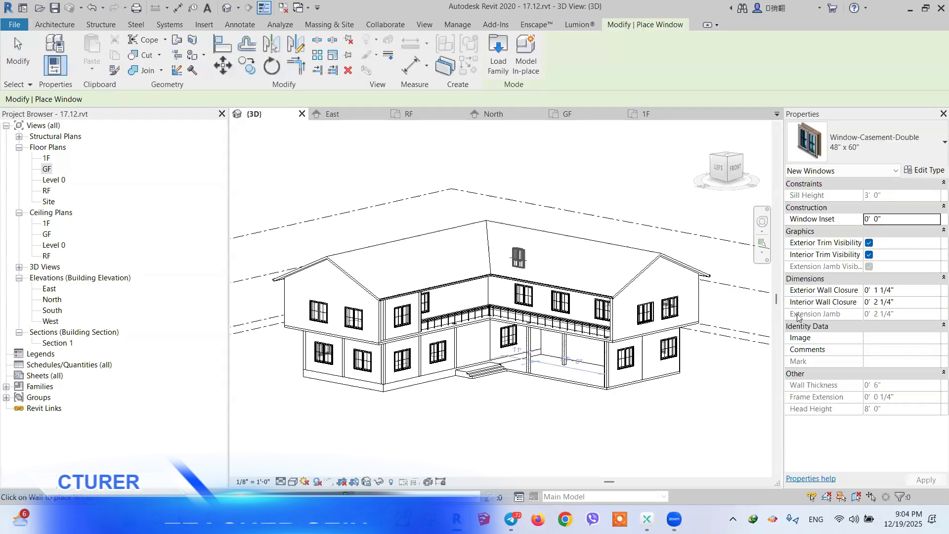
{"action": "left_click", "coordinate": [870, 139]}
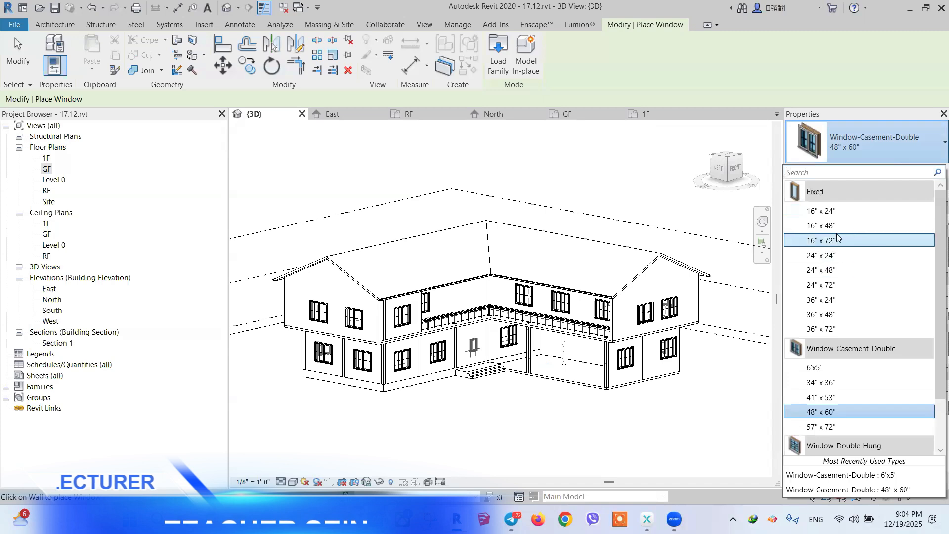
{"action": "scroll", "coordinate": [849, 324], "scroll_direction": "down", "scroll_amount": 2}
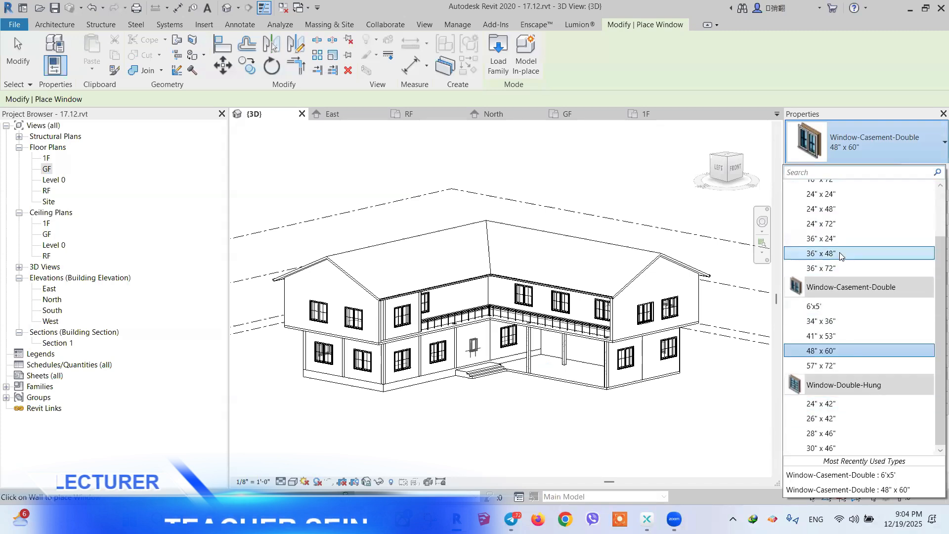
{"action": "scroll", "coordinate": [842, 255], "scroll_direction": "up", "scroll_amount": 2}
{"action": "scroll", "coordinate": [860, 369], "scroll_direction": "down", "scroll_amount": 2}
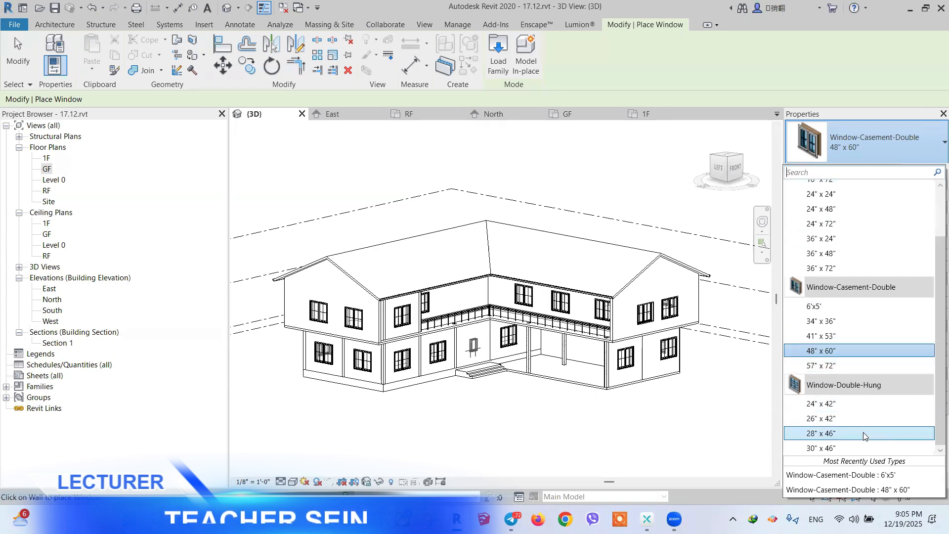
- Start loading a window family and browse to the Windows folder of the US Imperial library
{"action": "left_click", "coordinate": [495, 68]}
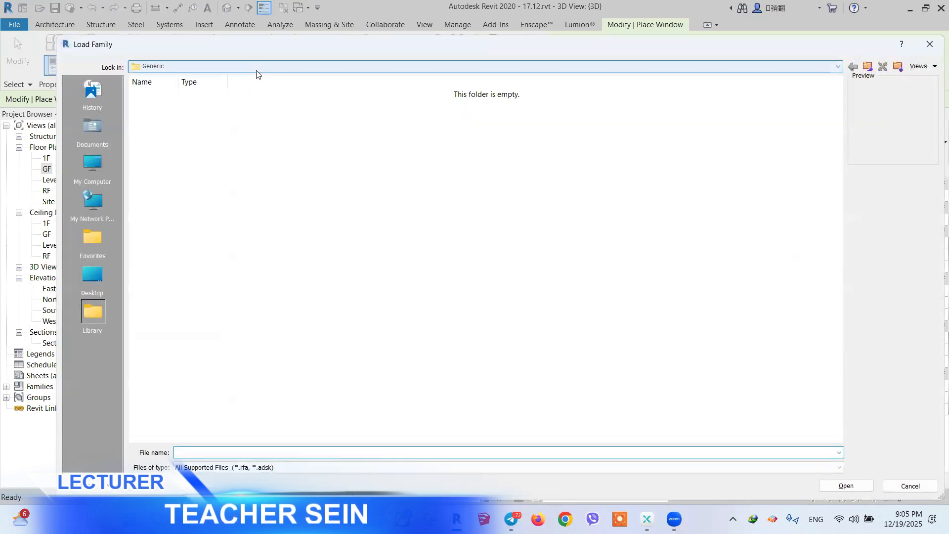
{"action": "left_click", "coordinate": [256, 70]}
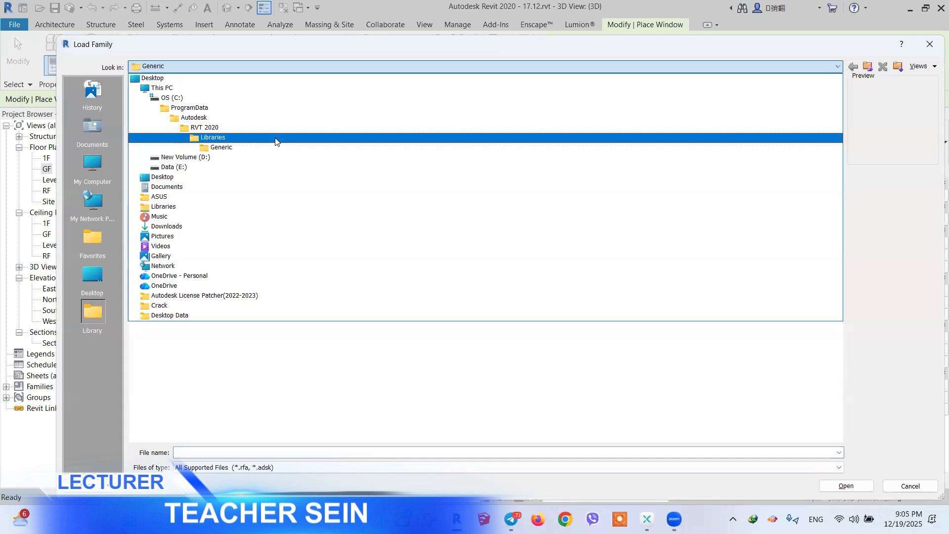
{"action": "left_click", "coordinate": [236, 139]}
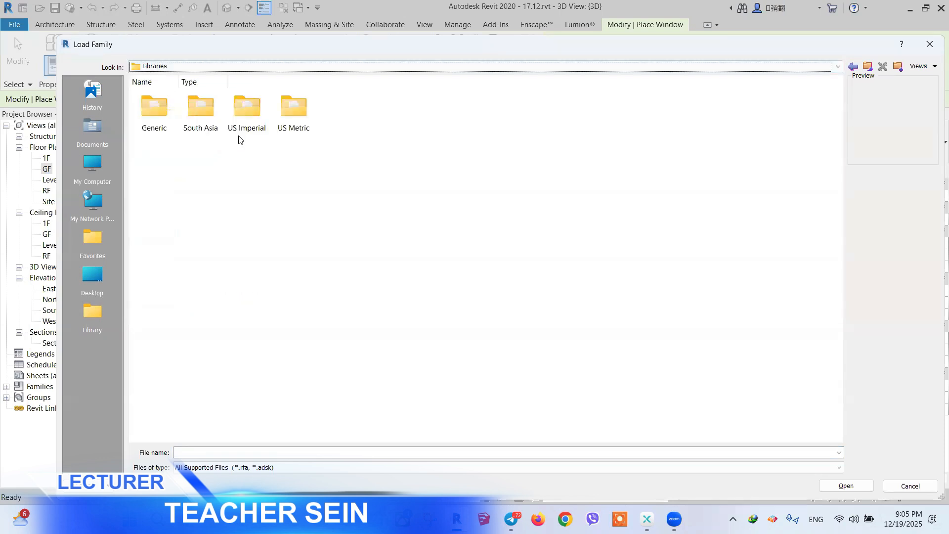
{"action": "double_click", "coordinate": [249, 120]}
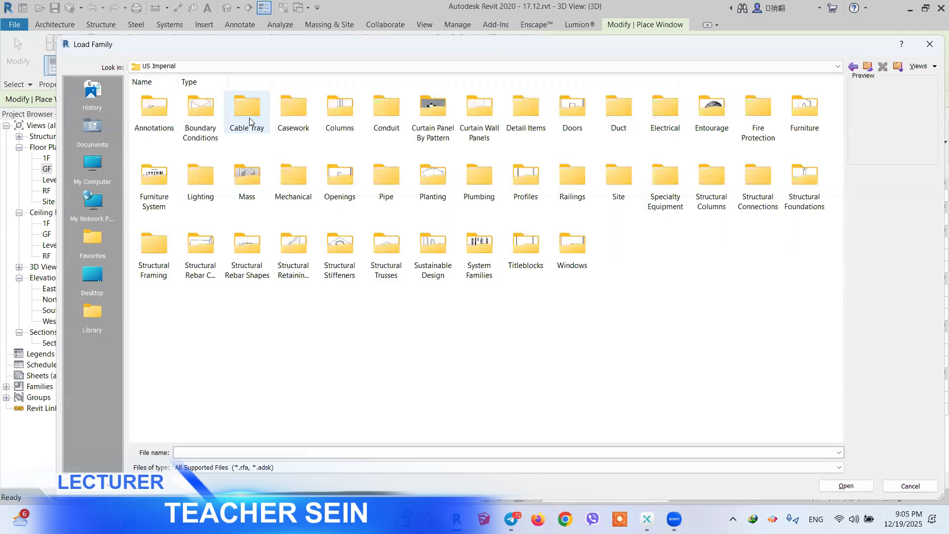
{"action": "double_click", "coordinate": [578, 253]}
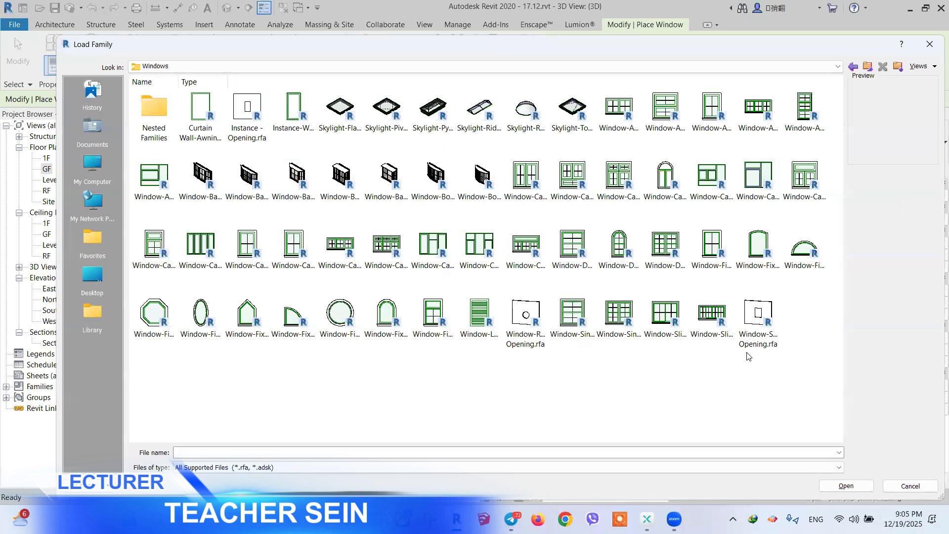
- Browse on drive E: to the WINDOW folder inside 00_ FAMILY LIBRARIES, Architecture, Windows
{"action": "left_click", "coordinate": [91, 165]}
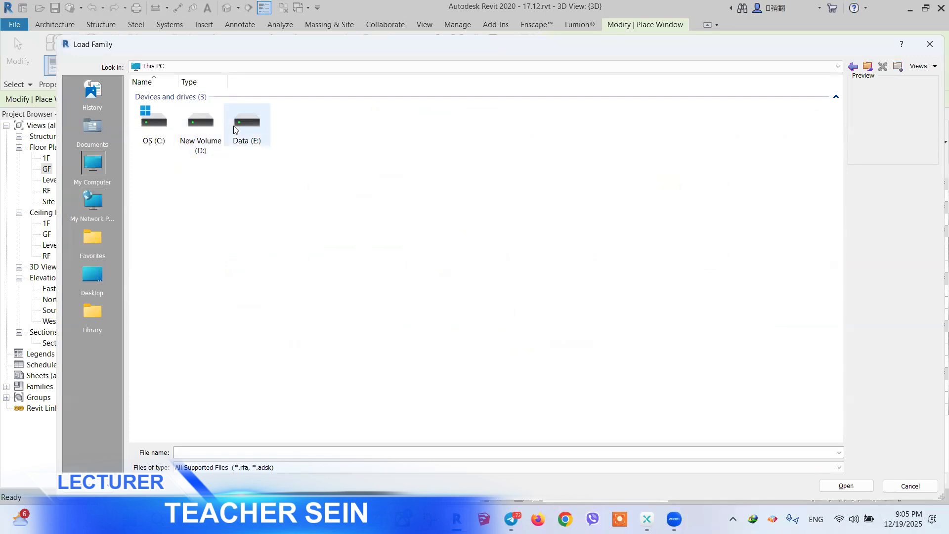
{"action": "double_click", "coordinate": [235, 130]}
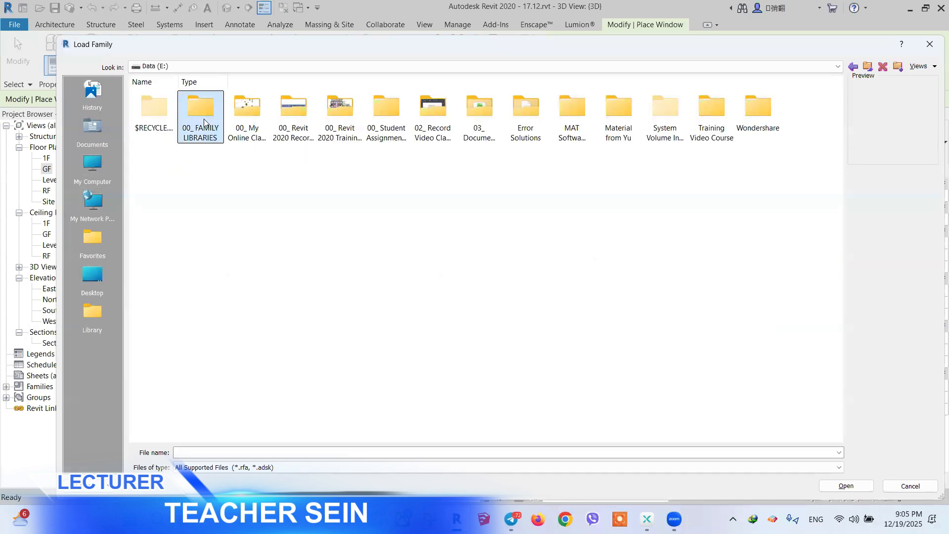
{"action": "double_click", "coordinate": [203, 120]}
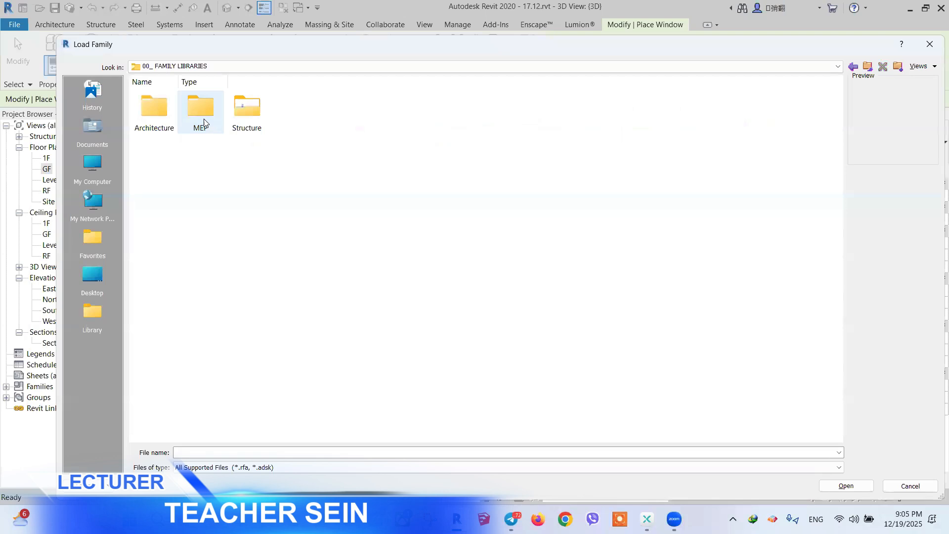
{"action": "double_click", "coordinate": [154, 116]}
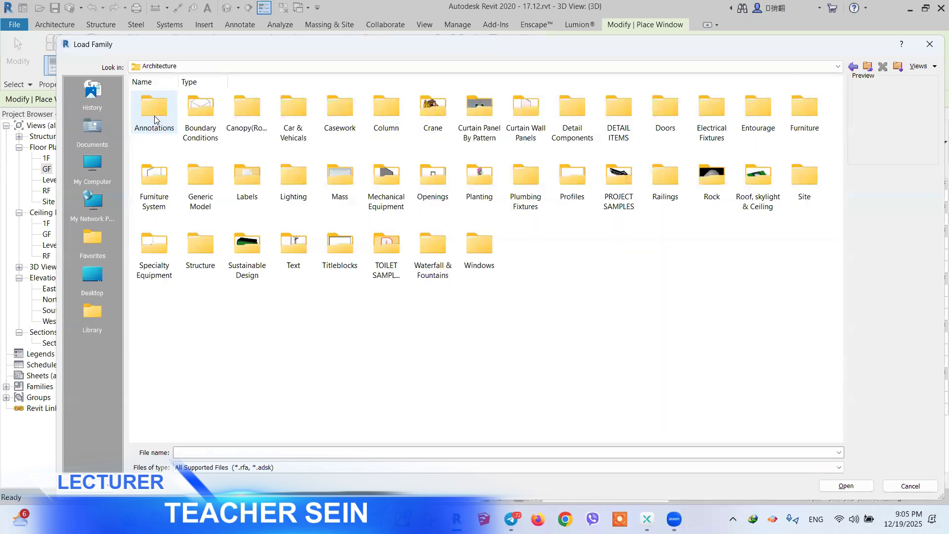
{"action": "double_click", "coordinate": [481, 243]}
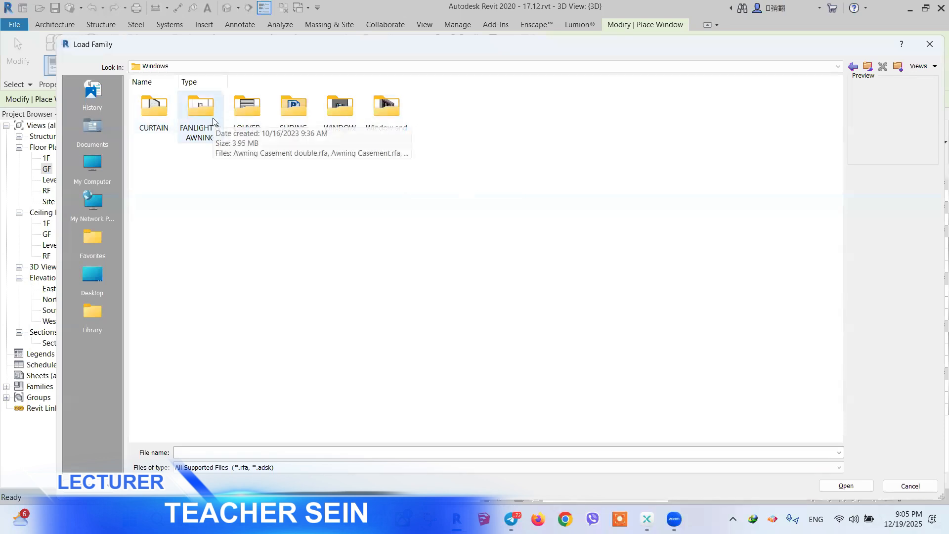
{"action": "left_click", "coordinate": [332, 130]}
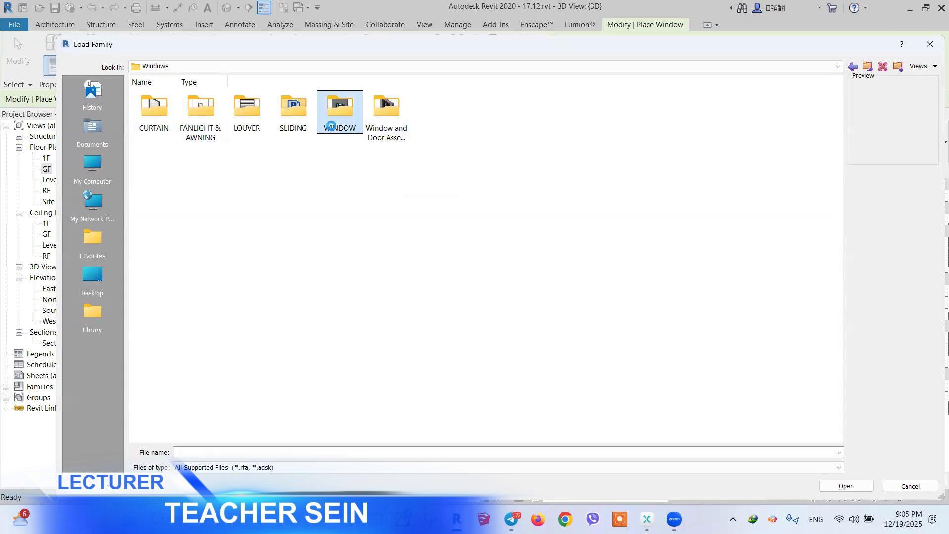
{"action": "double_click", "coordinate": [333, 128]}
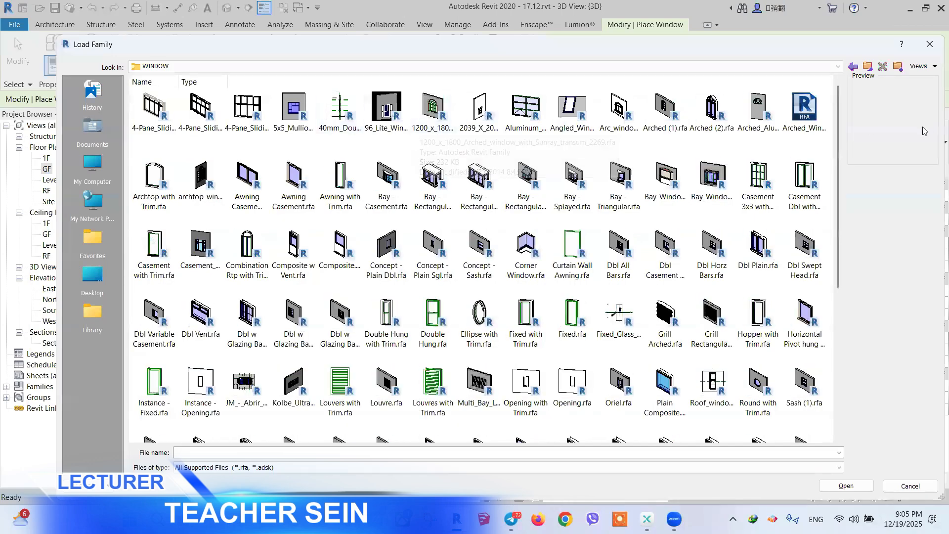
- Try the List display for the family files and return to Thumbnails
{"action": "left_click", "coordinate": [923, 66]}
{"action": "left_click", "coordinate": [883, 81]}
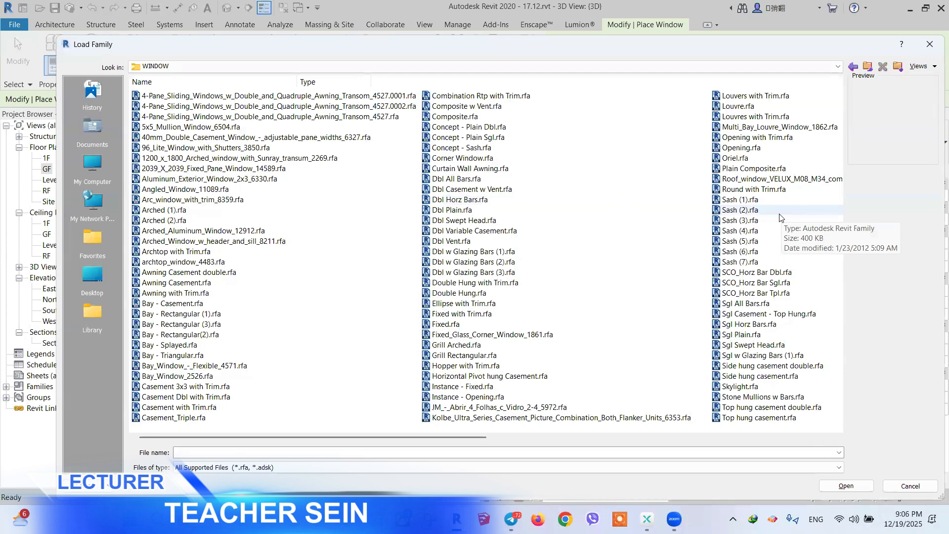
{"action": "left_click", "coordinate": [931, 69]}
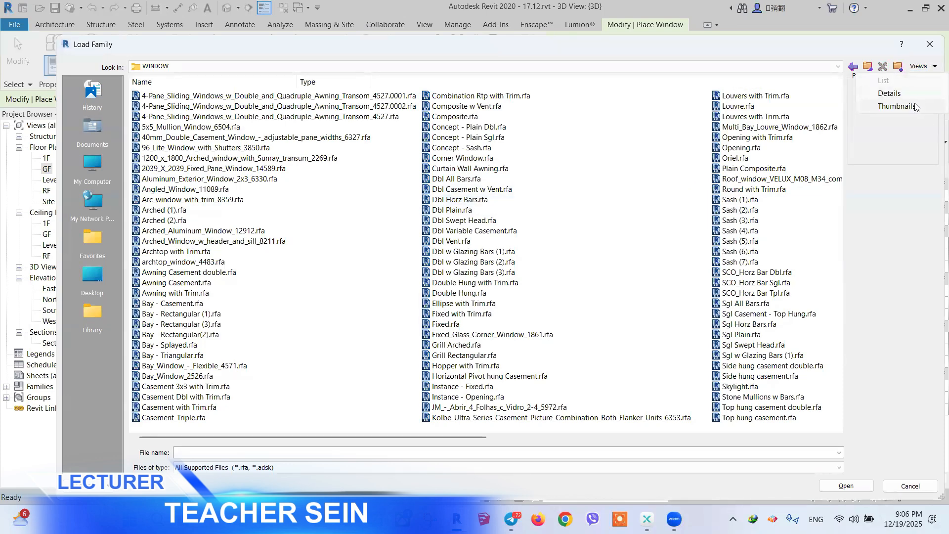
{"action": "left_click", "coordinate": [896, 106]}
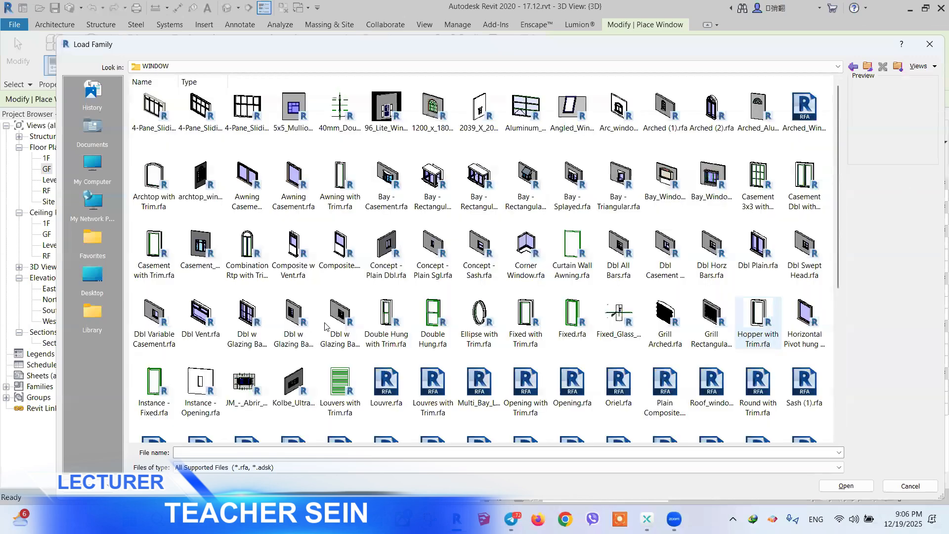
- Display the window family files in the WINDOW folder as extra large icons
{"action": "scroll", "coordinate": [541, 273], "scroll_direction": "down", "scroll_amount": 3}
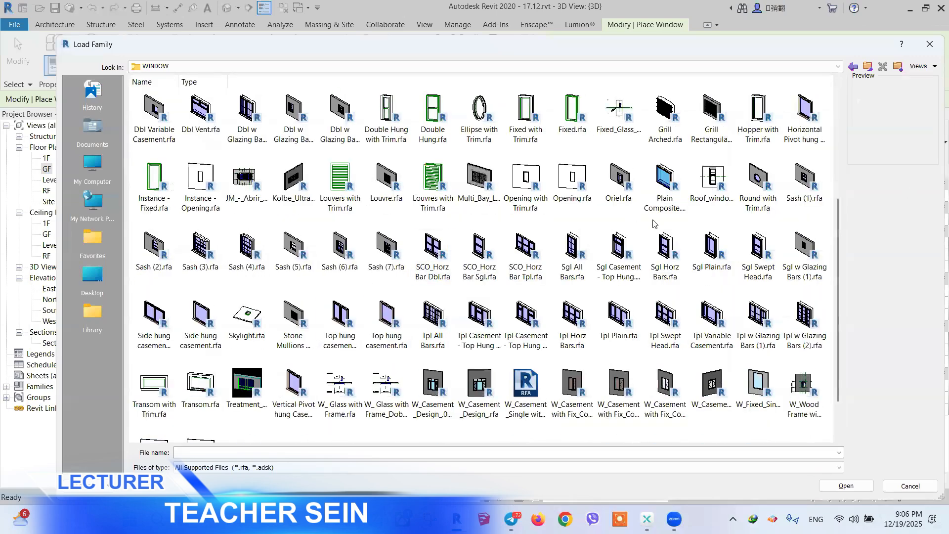
{"action": "scroll", "coordinate": [674, 237], "scroll_direction": "up", "scroll_amount": 3}
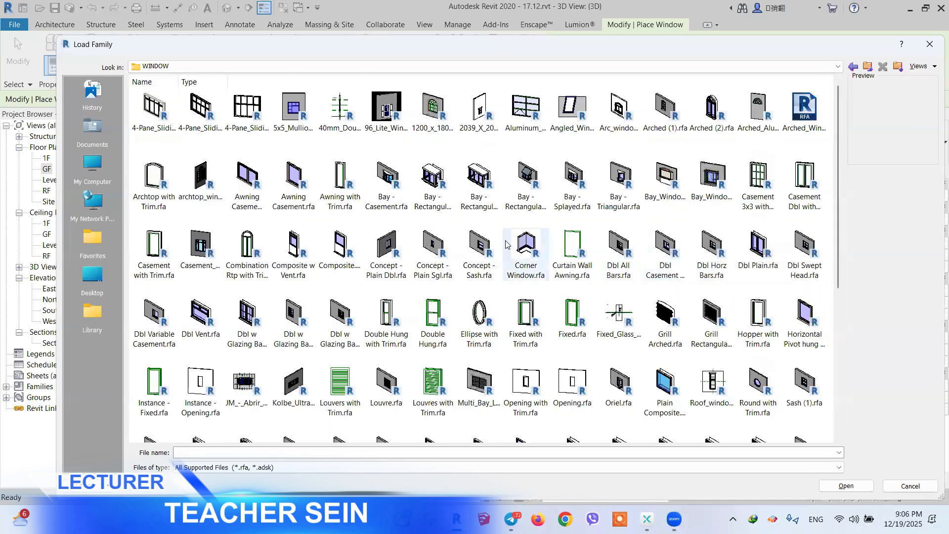
{"action": "right_click", "coordinate": [552, 145]}
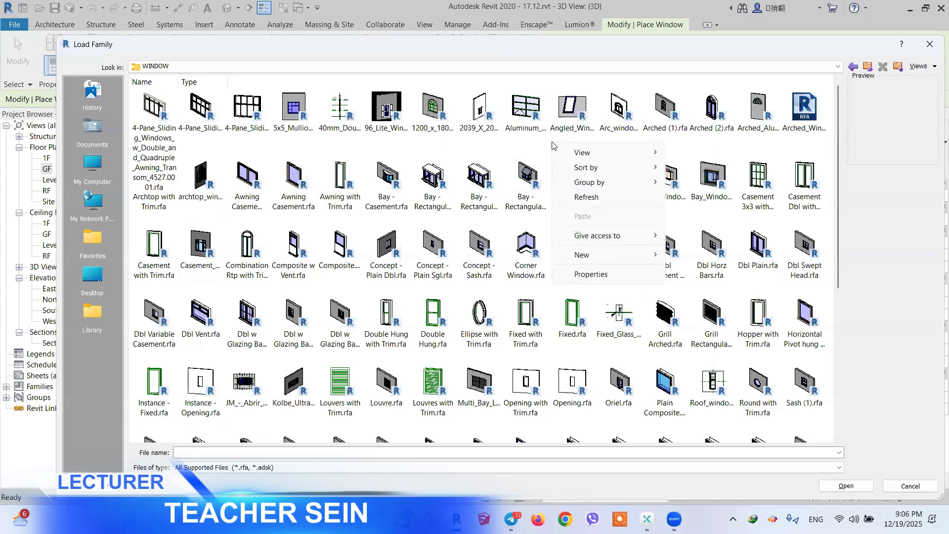
{"action": "mouse_move", "coordinate": [584, 156]}
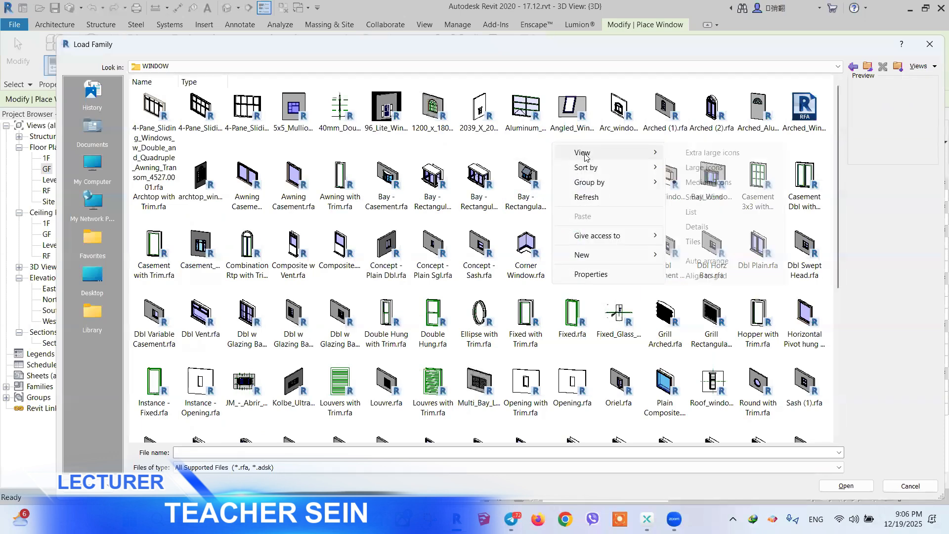
{"action": "left_click", "coordinate": [717, 154]}
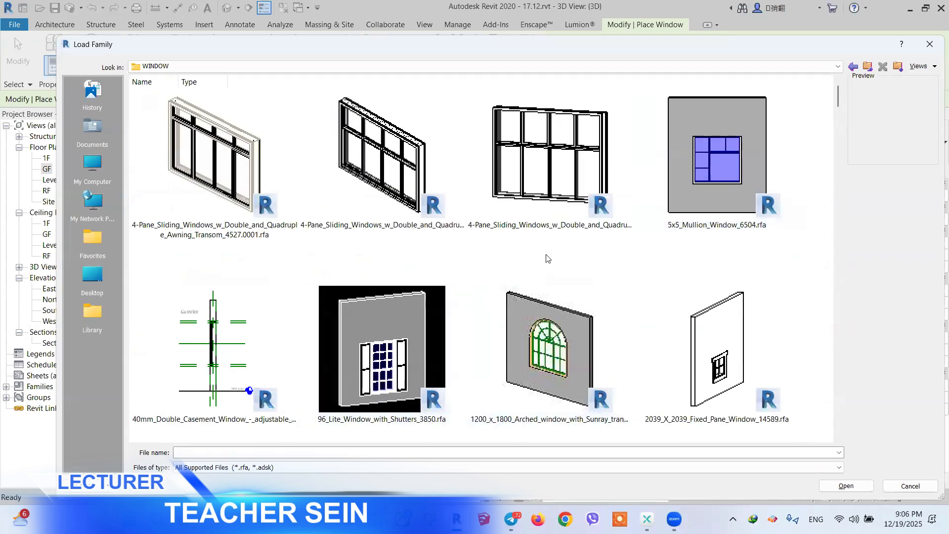
- Select the Bay - Rectangular (3).rfa family file in the WINDOW folder
{"action": "scroll", "coordinate": [547, 258], "scroll_direction": "down", "scroll_amount": 3}
{"action": "scroll", "coordinate": [552, 261], "scroll_direction": "down", "scroll_amount": 1}
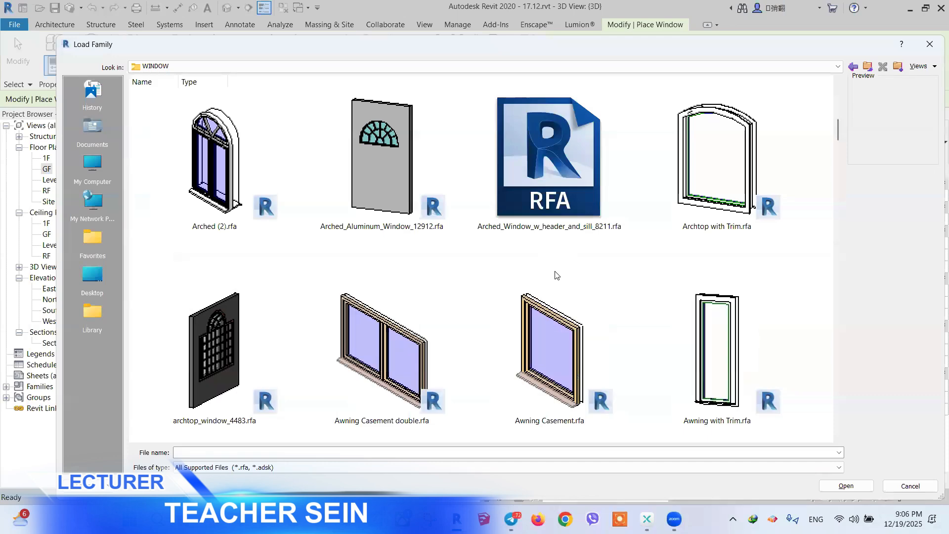
{"action": "scroll", "coordinate": [557, 275], "scroll_direction": "down", "scroll_amount": 2}
{"action": "scroll", "coordinate": [557, 279], "scroll_direction": "down", "scroll_amount": 1}
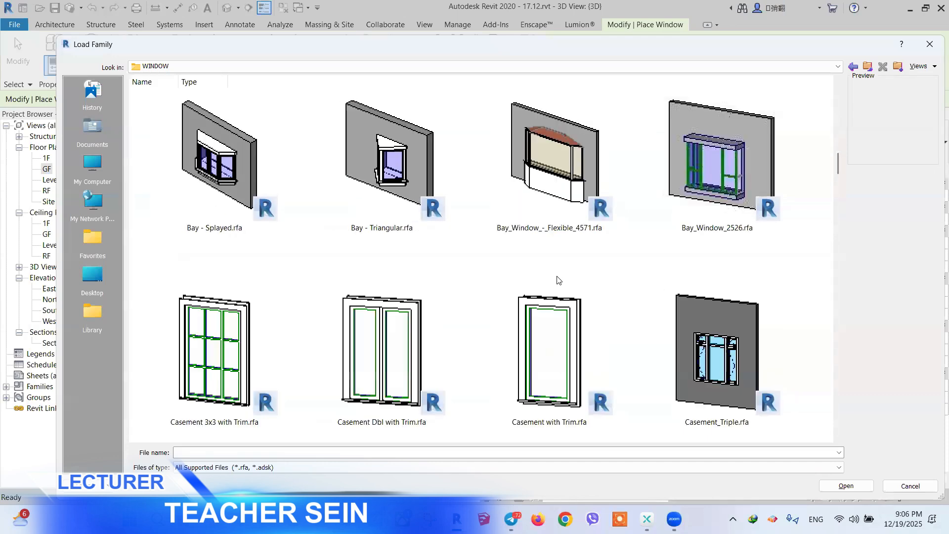
{"action": "scroll", "coordinate": [558, 280], "scroll_direction": "up", "scroll_amount": 1}
{"action": "left_click", "coordinate": [536, 166]}
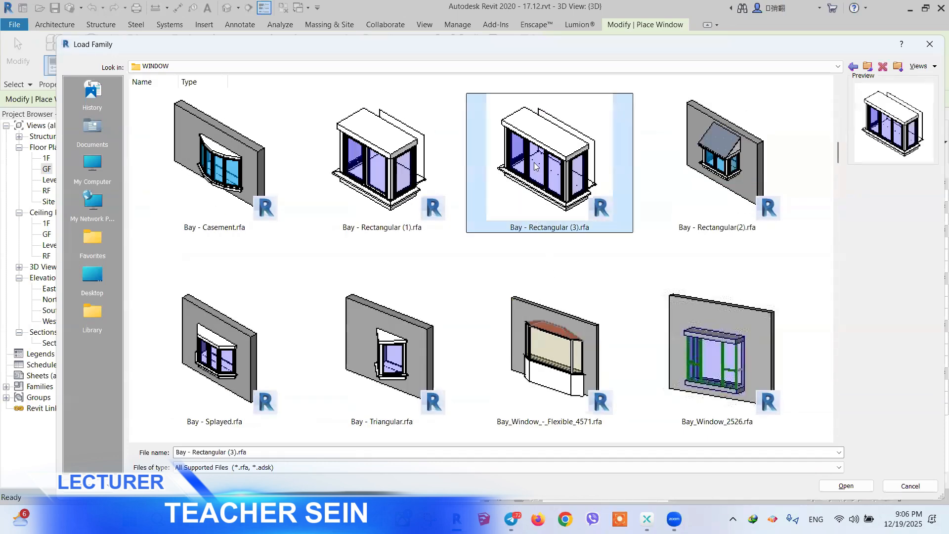
- Add the SCO_Horz Bar Tpl.rfa family file to the selection of families to load
{"action": "scroll", "coordinate": [529, 207], "scroll_direction": "down", "scroll_amount": 1}
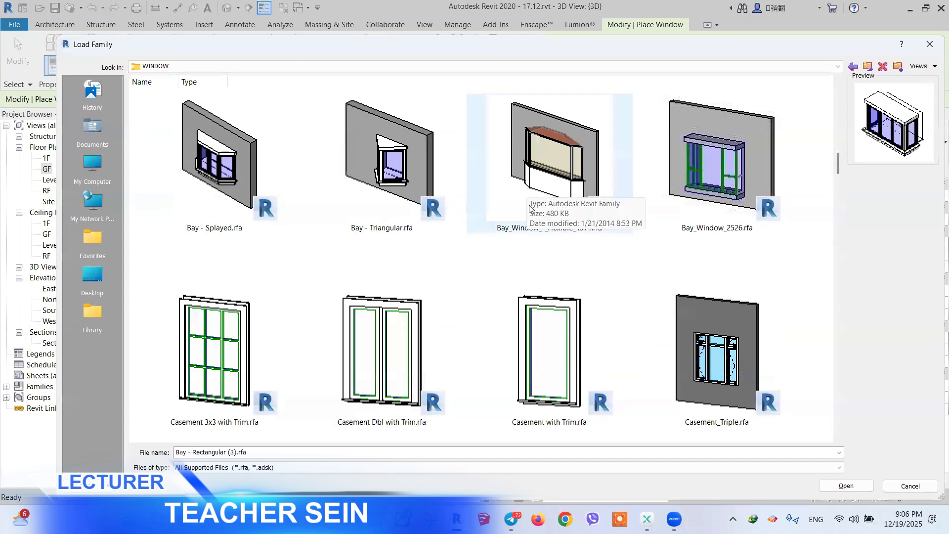
{"action": "scroll", "coordinate": [563, 281], "scroll_direction": "down", "scroll_amount": 2}
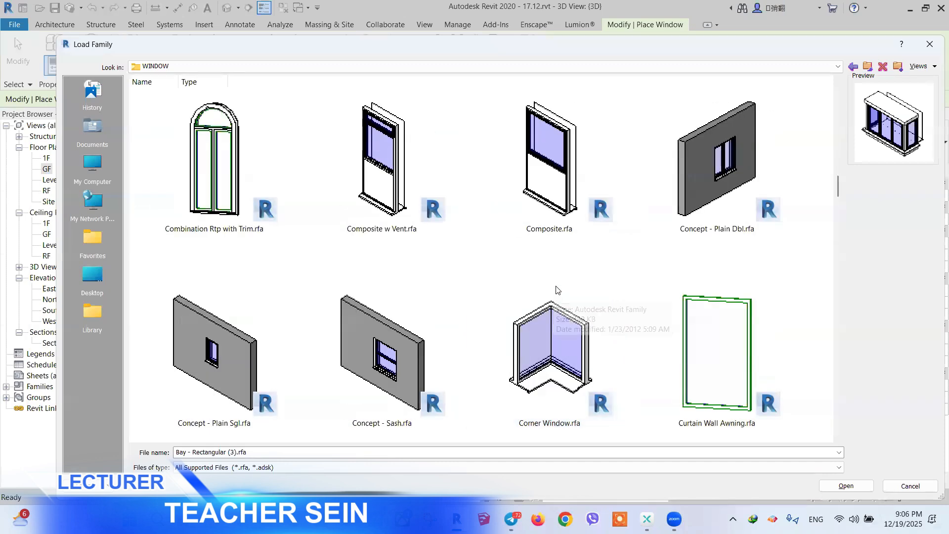
{"action": "scroll", "coordinate": [563, 296], "scroll_direction": "down", "scroll_amount": 2}
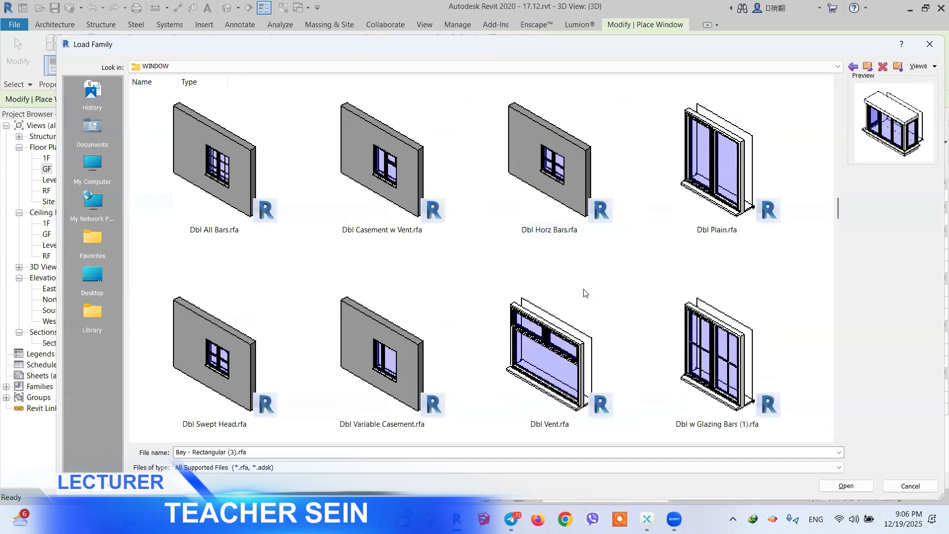
{"action": "scroll", "coordinate": [583, 292], "scroll_direction": "down", "scroll_amount": 5}
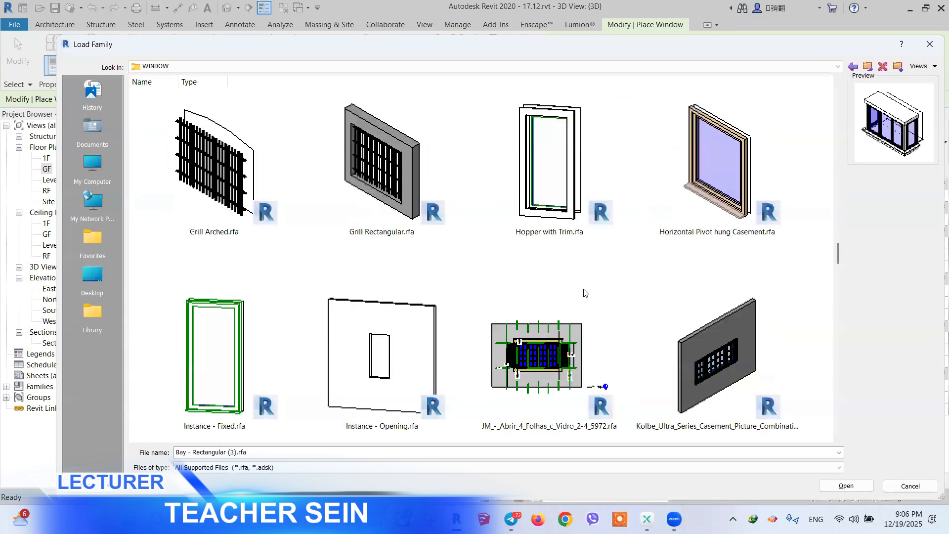
{"action": "scroll", "coordinate": [586, 294], "scroll_direction": "down", "scroll_amount": 3}
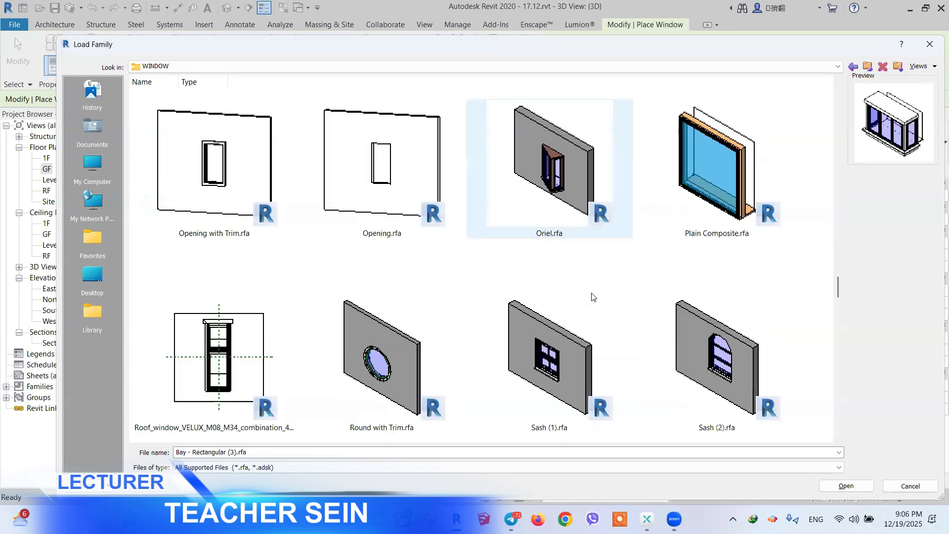
{"action": "scroll", "coordinate": [593, 297], "scroll_direction": "down", "scroll_amount": 1}
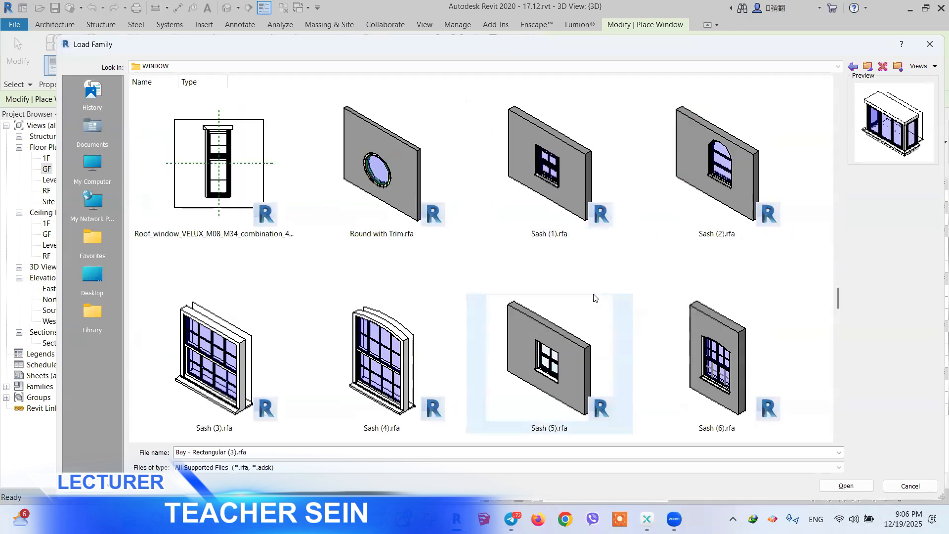
{"action": "scroll", "coordinate": [594, 297], "scroll_direction": "down", "scroll_amount": 1}
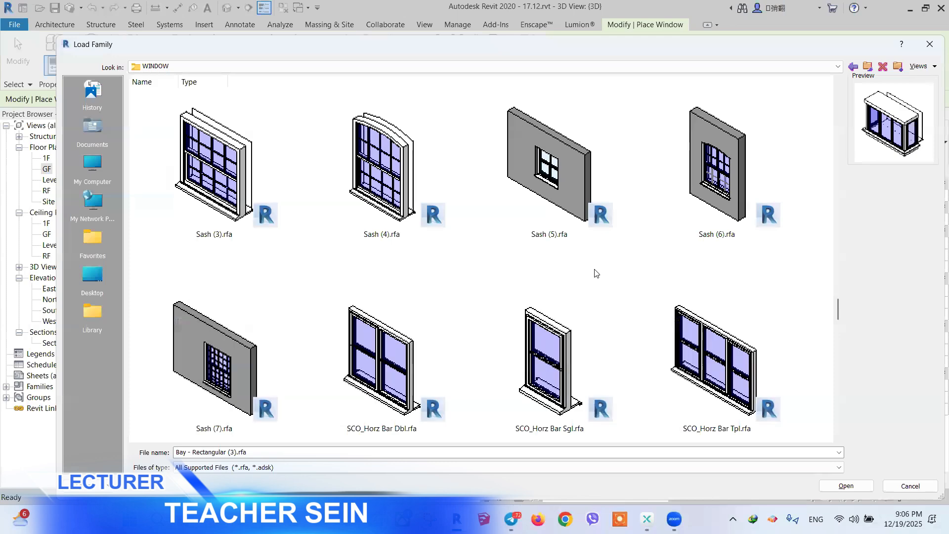
{"action": "scroll", "coordinate": [596, 274], "scroll_direction": "down", "scroll_amount": 1}
{"action": "scroll", "coordinate": [597, 274], "scroll_direction": "down", "scroll_amount": 1}
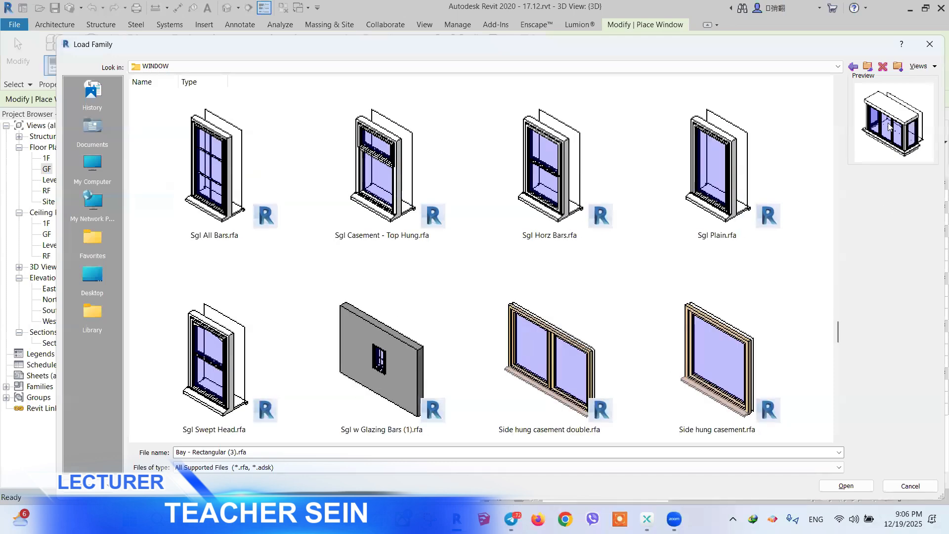
{"action": "scroll", "coordinate": [746, 232], "scroll_direction": "up", "scroll_amount": 1}
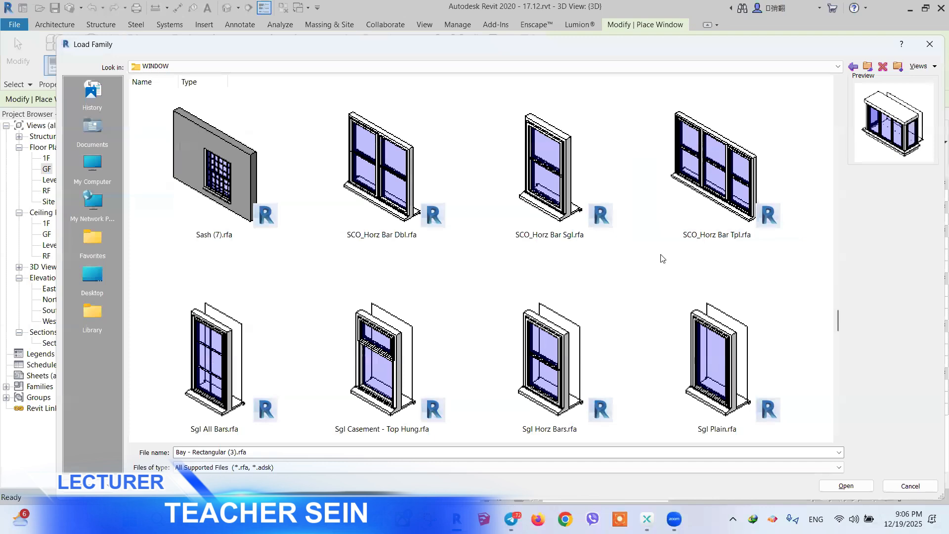
{"action": "left_click", "coordinate": [720, 173]}
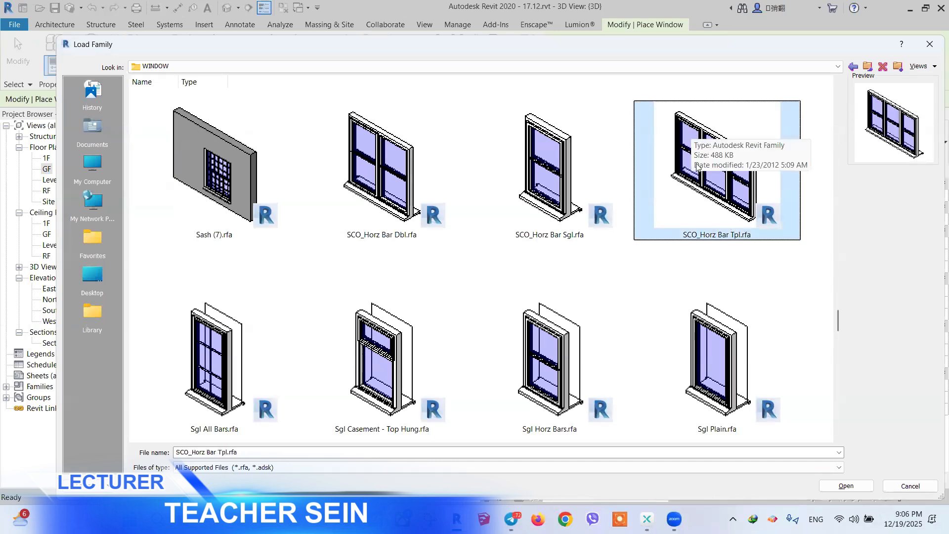
- Add Tpl Plain.rfa and Tpl All Bars.rfa to the selection and load all the selected window families into the project
{"action": "scroll", "coordinate": [629, 227], "scroll_direction": "down", "scroll_amount": 2}
{"action": "scroll", "coordinate": [640, 242], "scroll_direction": "down", "scroll_amount": 1}
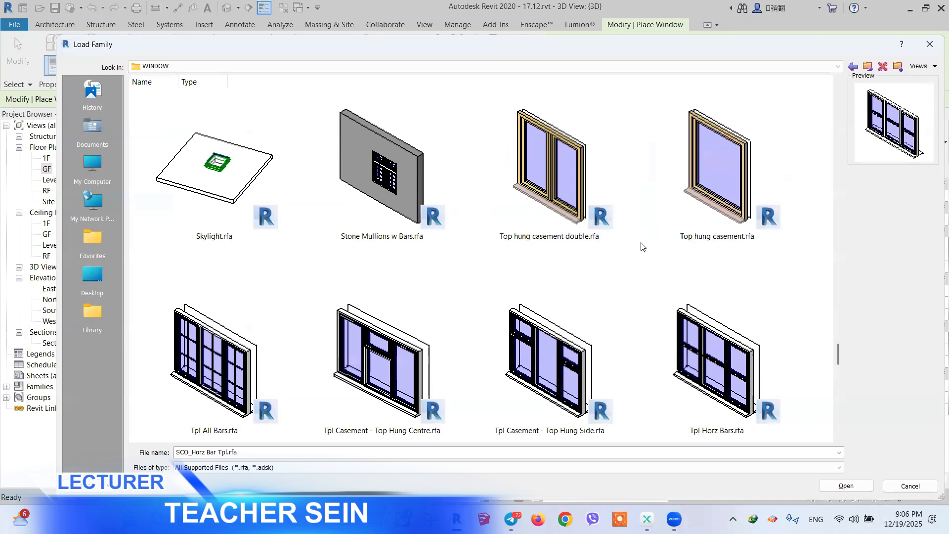
{"action": "scroll", "coordinate": [593, 349], "scroll_direction": "down", "scroll_amount": 1}
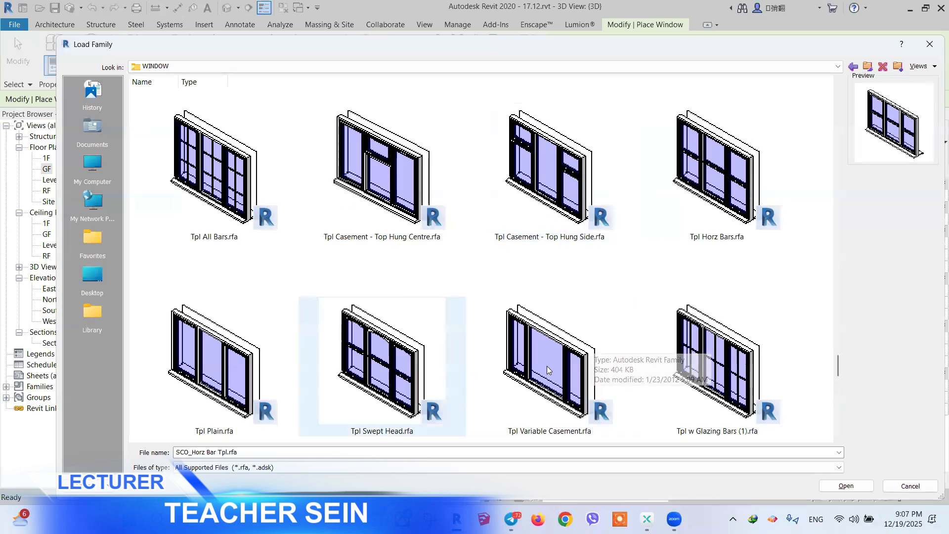
{"action": "left_click", "coordinate": [214, 376]}
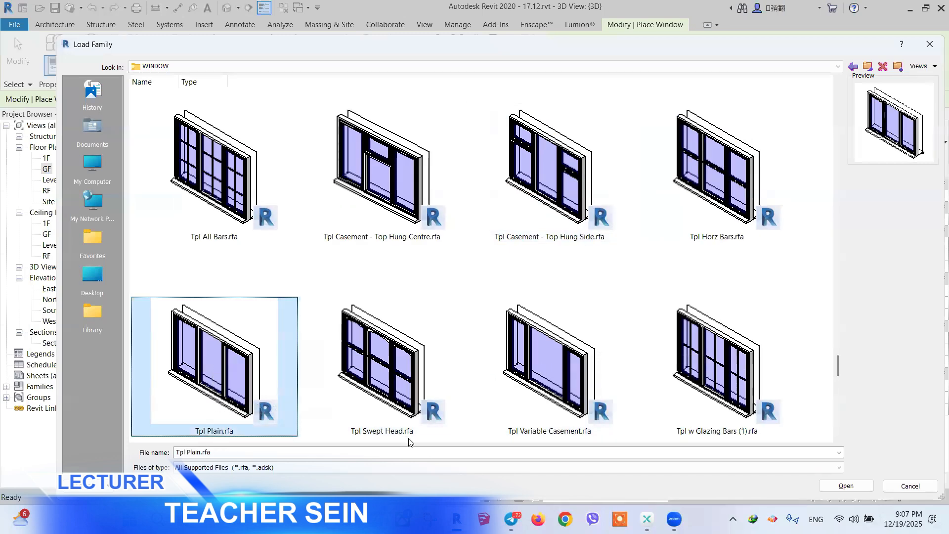
{"action": "scroll", "coordinate": [519, 306], "scroll_direction": "down", "scroll_amount": 1}
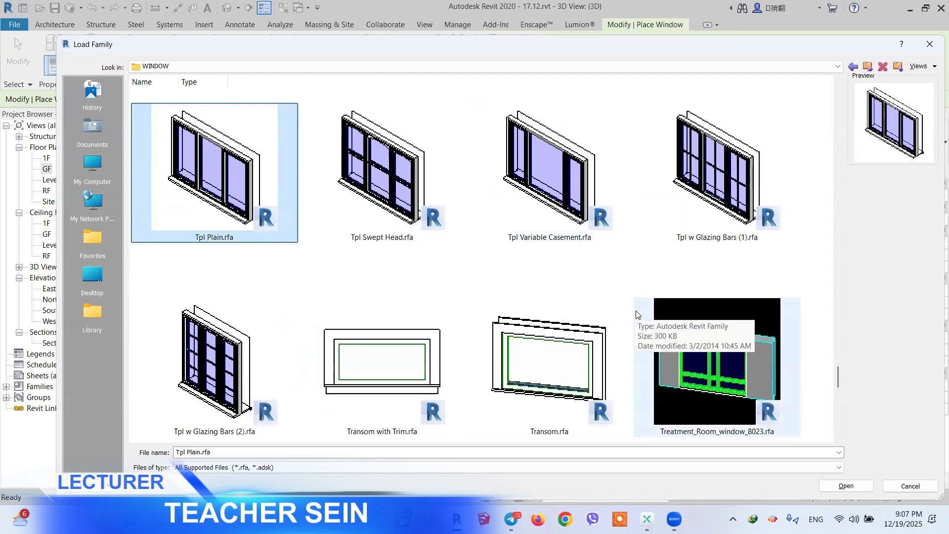
{"action": "scroll", "coordinate": [637, 317], "scroll_direction": "up", "scroll_amount": 1}
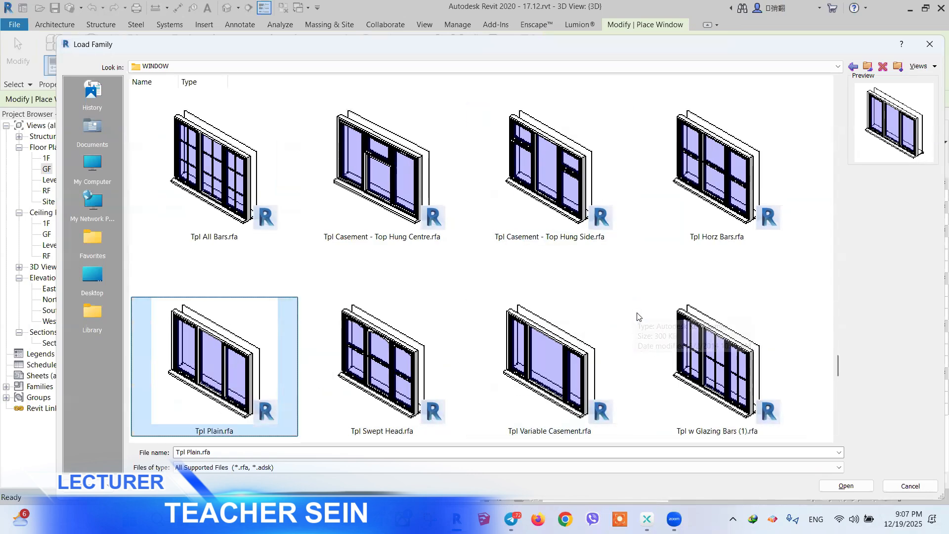
{"action": "left_click", "coordinate": [208, 183]}
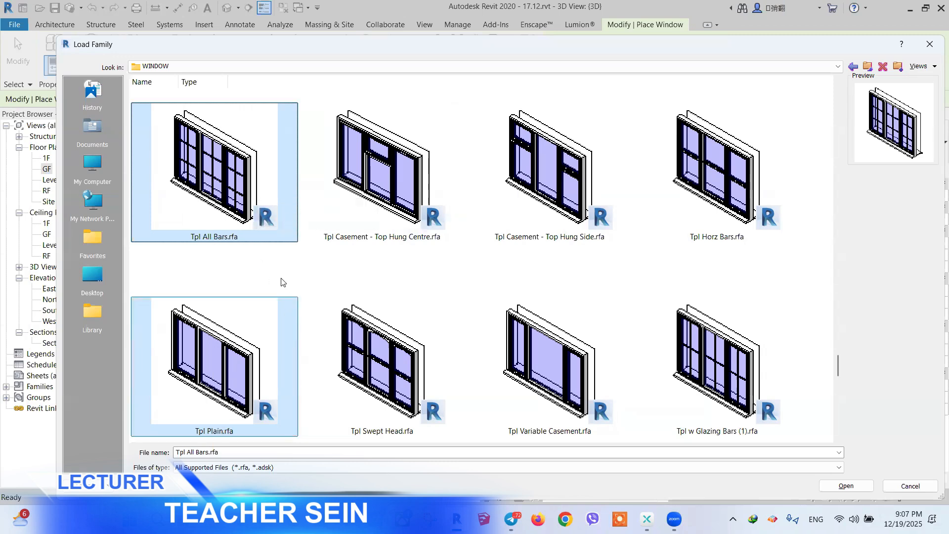
{"action": "scroll", "coordinate": [282, 280], "scroll_direction": "up", "scroll_amount": 6}
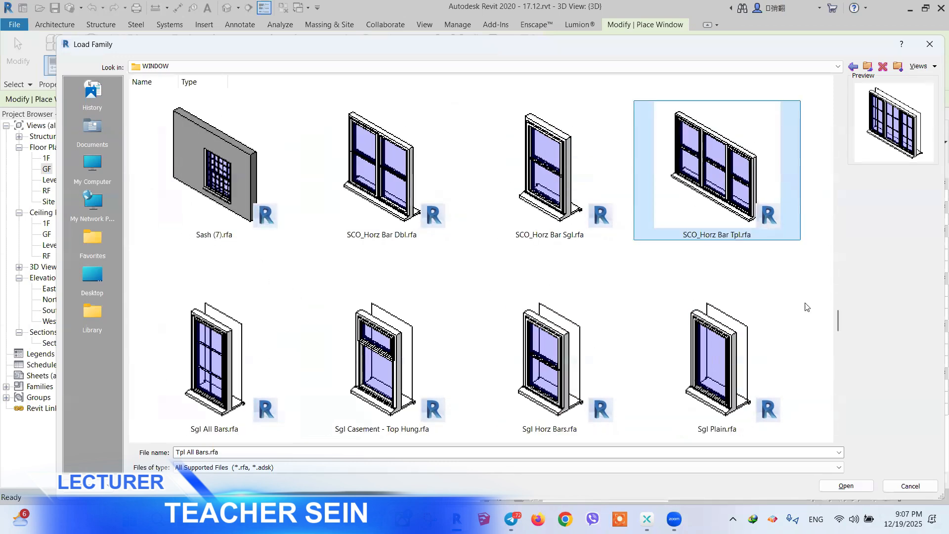
{"action": "left_click", "coordinate": [863, 488]}
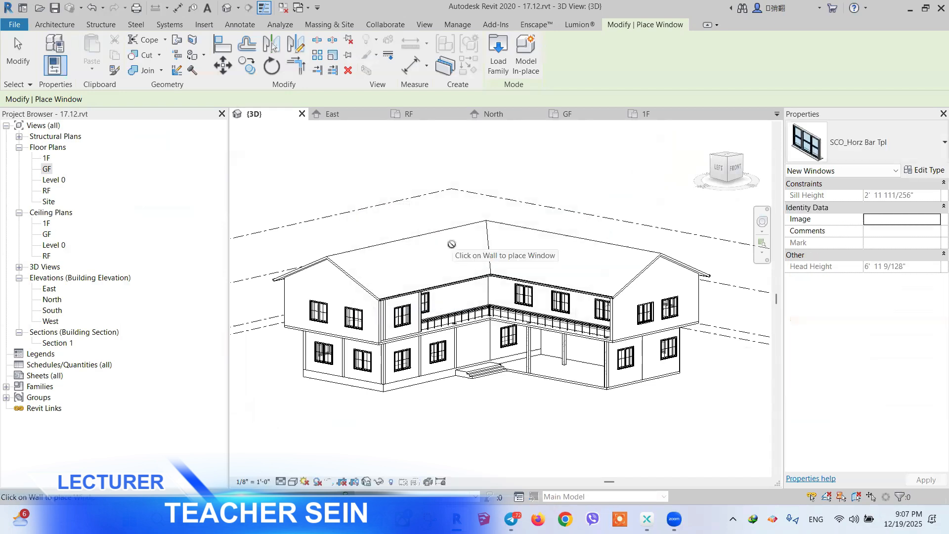
- Check the window types available for placement, including the loaded families, and leave the Window tool
{"action": "left_click", "coordinate": [874, 129]}
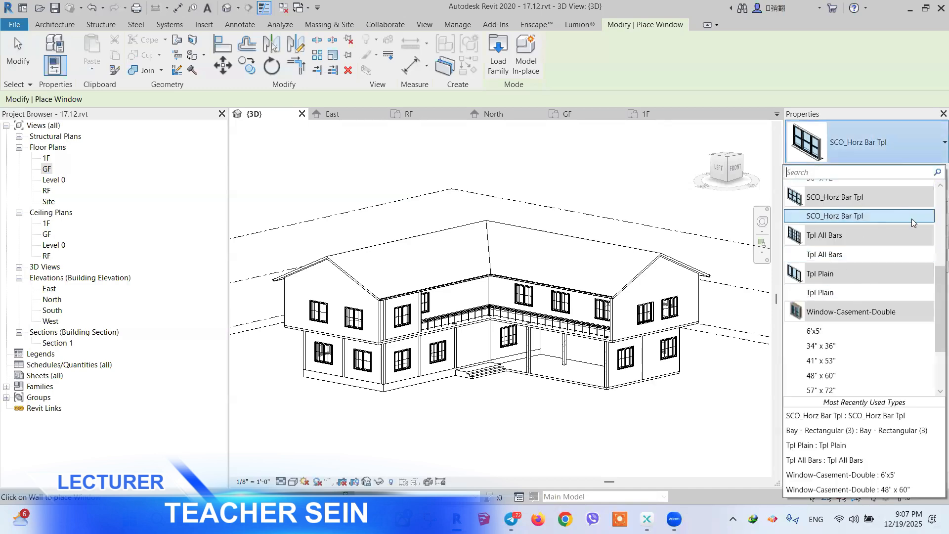
{"action": "key", "text": "Escape"}
{"action": "key", "text": "Escape"}
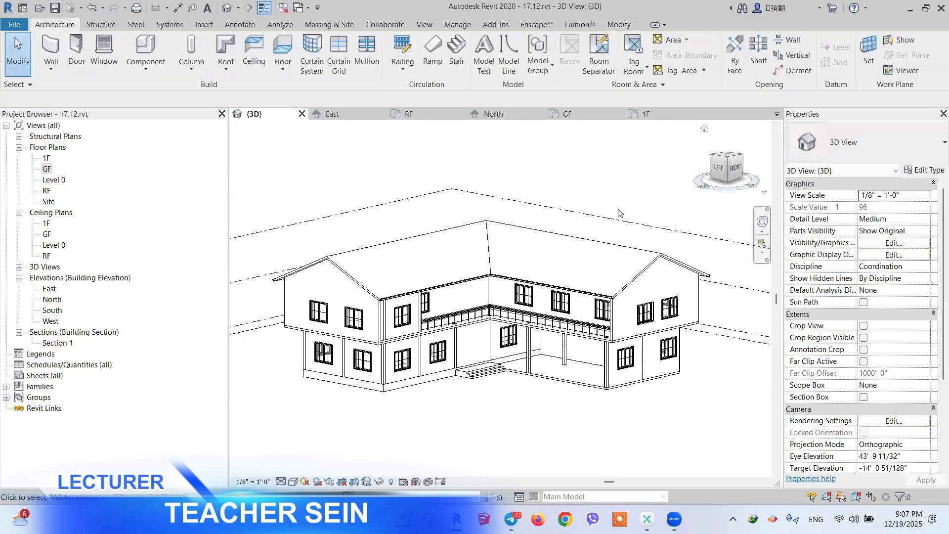
- Select all instances of the Window-Casement-Double 6'x5' window that are visible in the 3D view
{"action": "scroll", "coordinate": [636, 297], "scroll_direction": "up", "scroll_amount": 2}
{"action": "scroll", "coordinate": [636, 298], "scroll_direction": "down", "scroll_amount": 1}
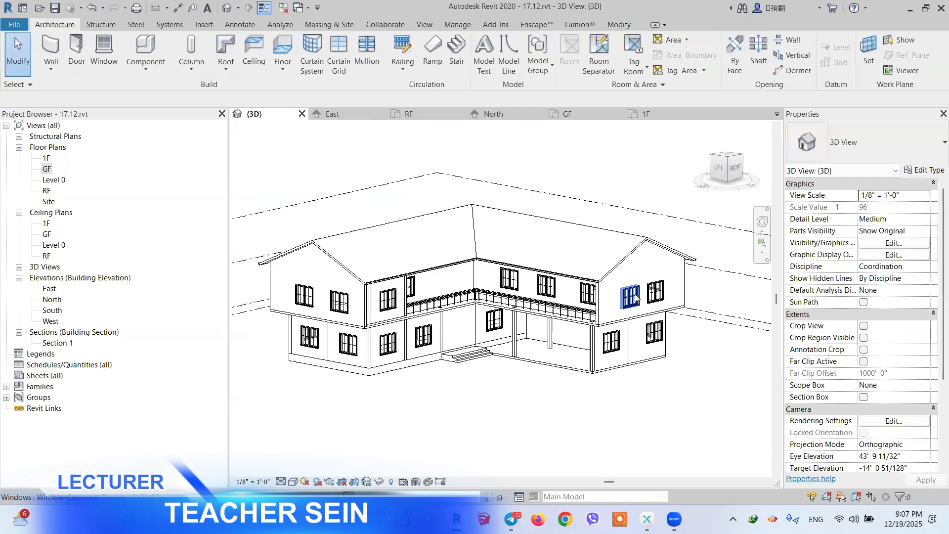
{"action": "left_click", "coordinate": [637, 297]}
{"action": "right_click", "coordinate": [636, 297]}
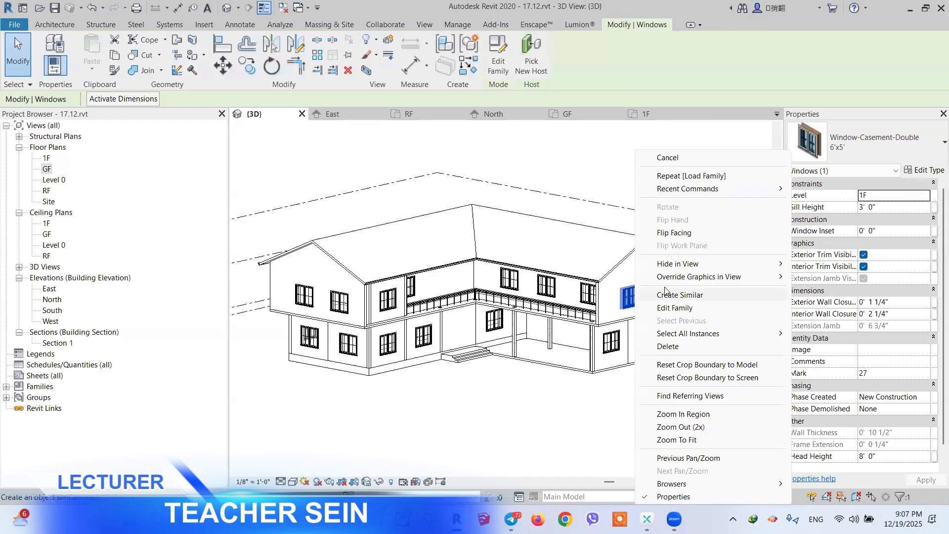
{"action": "mouse_move", "coordinate": [688, 335]}
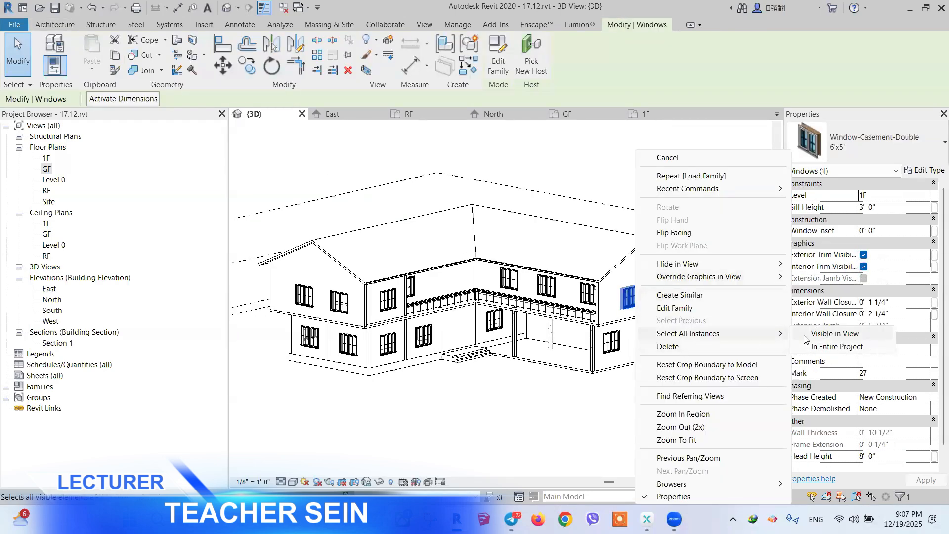
{"action": "left_click", "coordinate": [808, 335]}
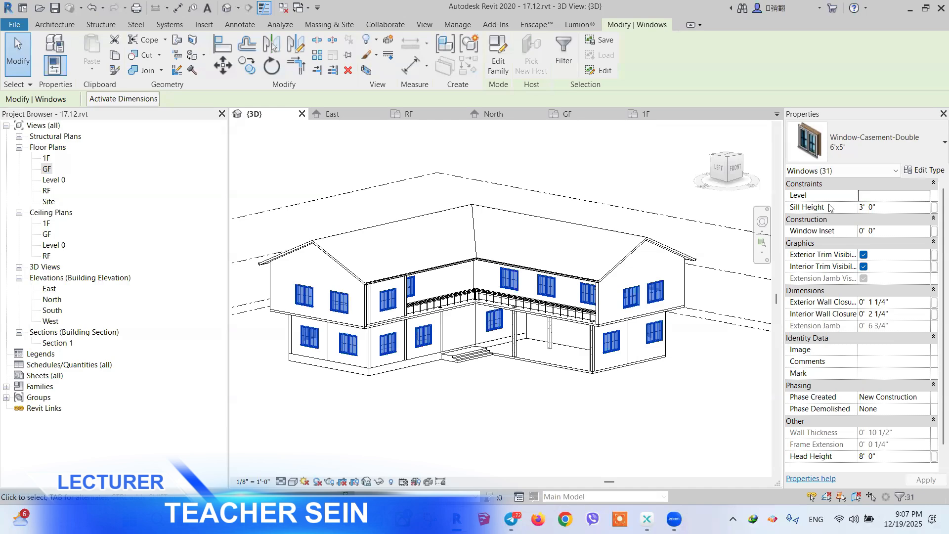
- Try the SCO_Horz Bar Tpl type on all the selected windows and inspect them on the facade
{"action": "left_click", "coordinate": [852, 144]}
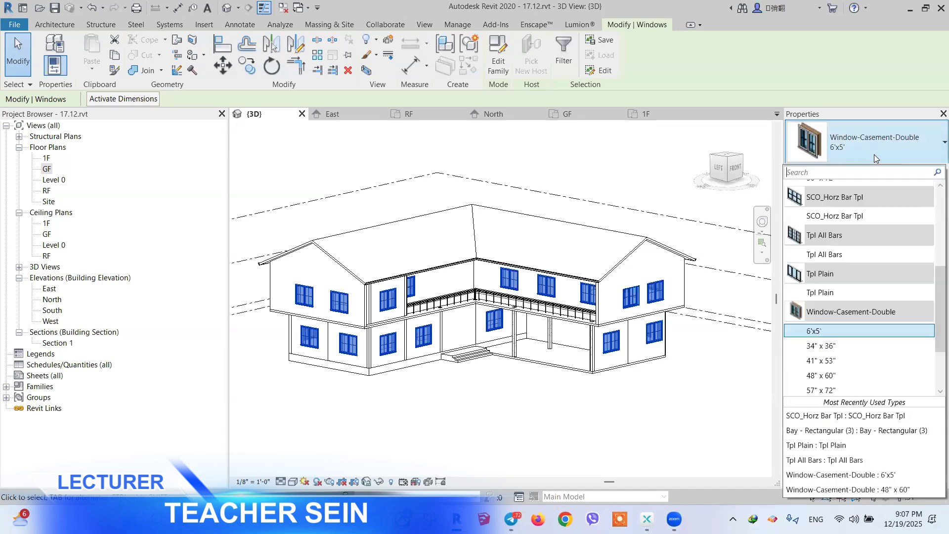
{"action": "scroll", "coordinate": [840, 248], "scroll_direction": "up", "scroll_amount": 1}
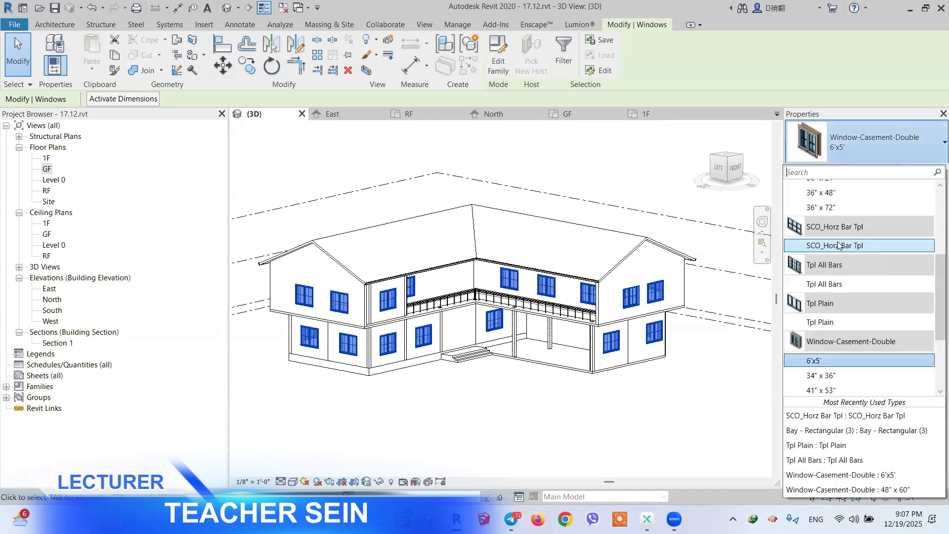
{"action": "left_click", "coordinate": [839, 245]}
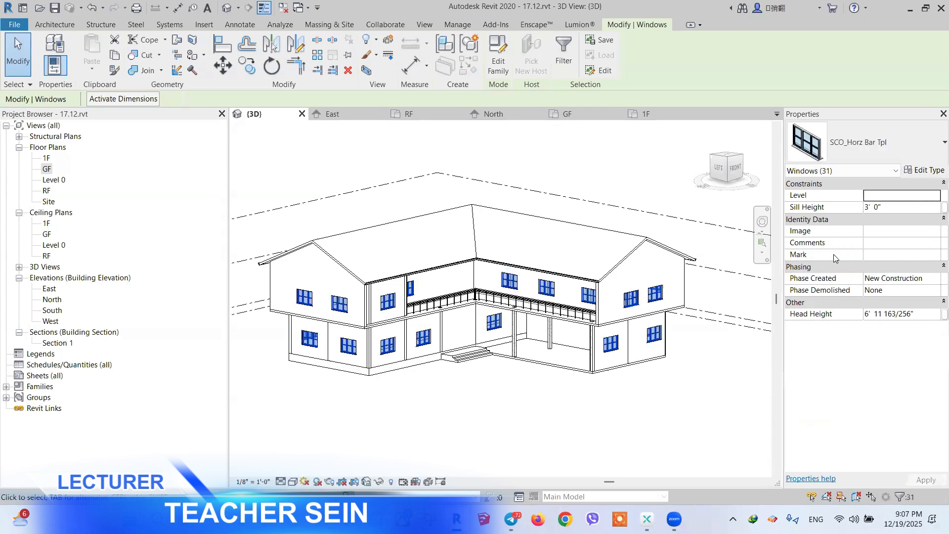
{"action": "scroll", "coordinate": [586, 393], "scroll_direction": "up", "scroll_amount": 3}
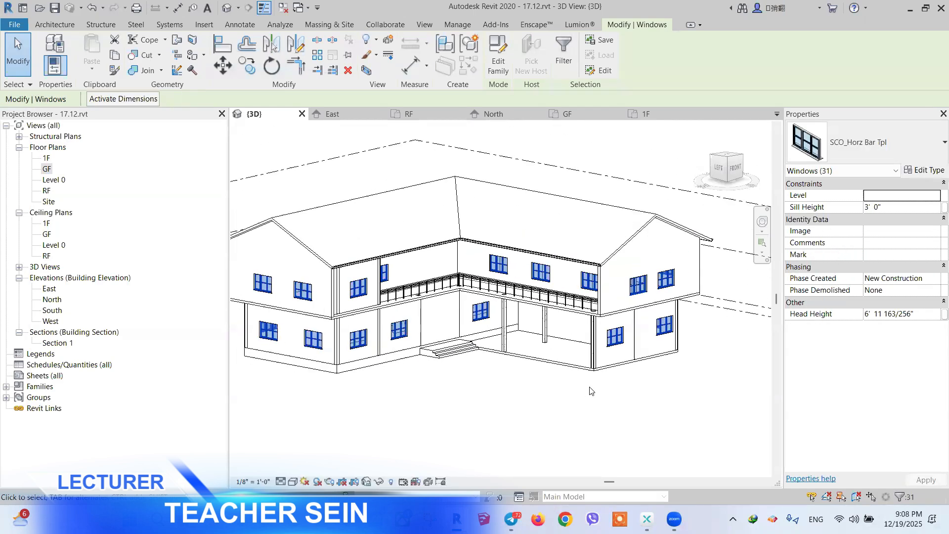
{"action": "scroll", "coordinate": [590, 391], "scroll_direction": "up", "scroll_amount": 2}
{"action": "scroll", "coordinate": [612, 281], "scroll_direction": "up", "scroll_amount": 1}
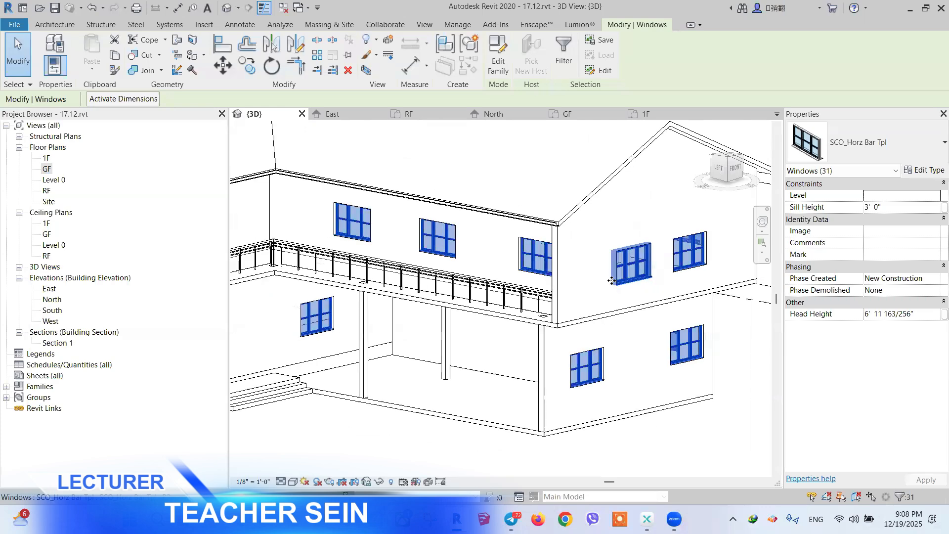
{"action": "scroll", "coordinate": [612, 281], "scroll_direction": "down", "scroll_amount": 4}
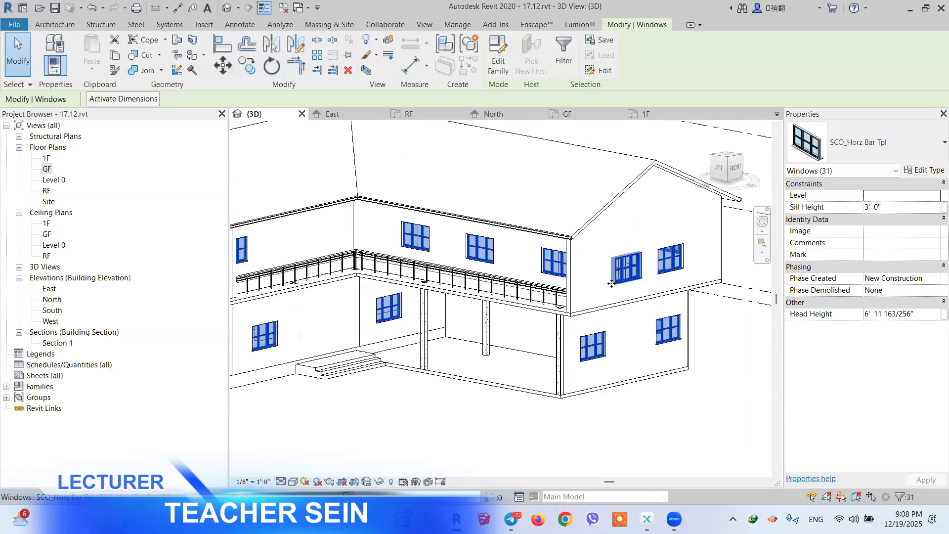
- Change the type of all the selected windows to Tpl All Bars
{"action": "left_click", "coordinate": [869, 133]}
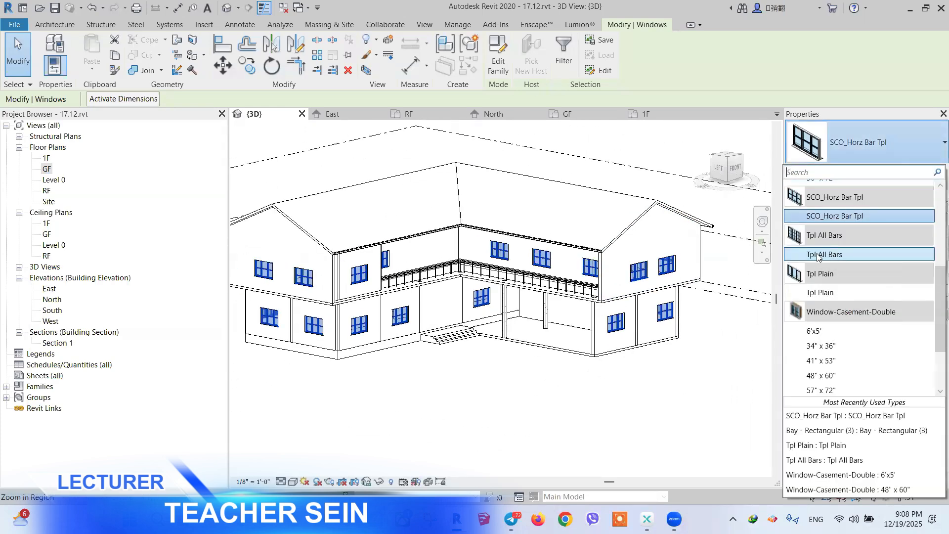
{"action": "left_click", "coordinate": [818, 256]}
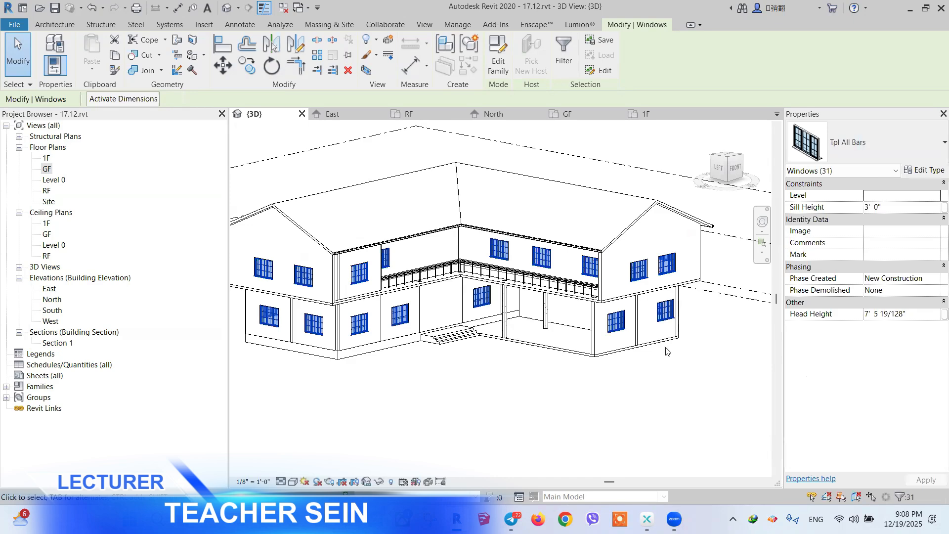
- Change the type of all the selected windows to Tpl Plain and clear the selection
{"action": "scroll", "coordinate": [666, 264], "scroll_direction": "up", "scroll_amount": 5}
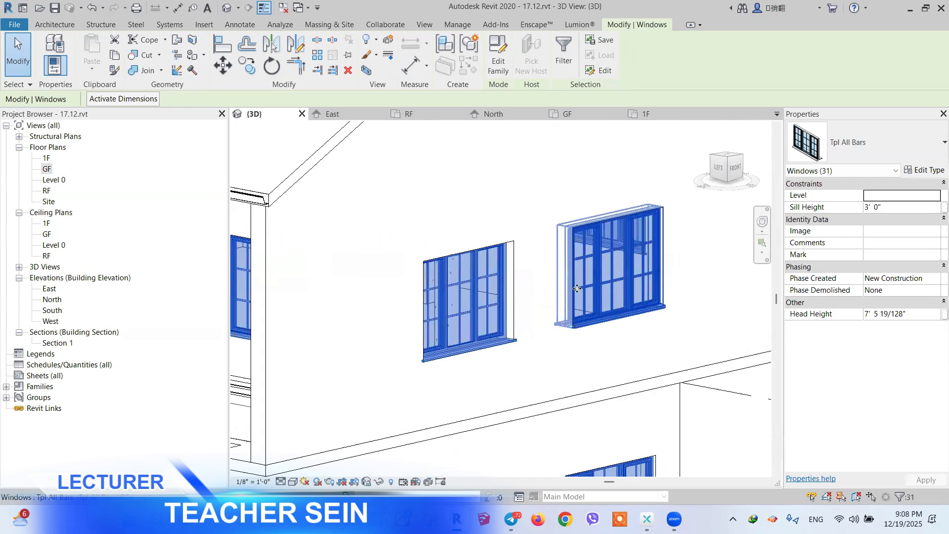
{"action": "scroll", "coordinate": [673, 275], "scroll_direction": "down", "scroll_amount": 3}
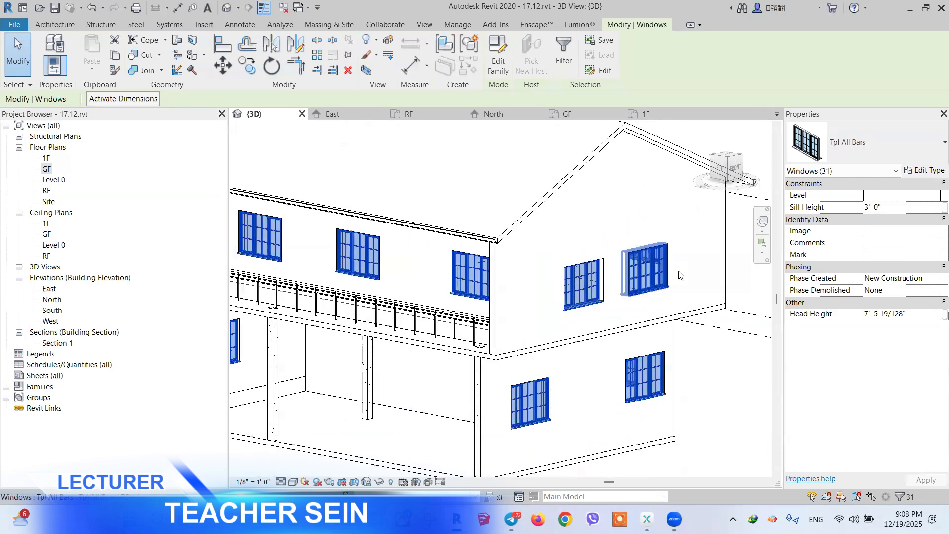
{"action": "scroll", "coordinate": [678, 262], "scroll_direction": "down", "scroll_amount": 2}
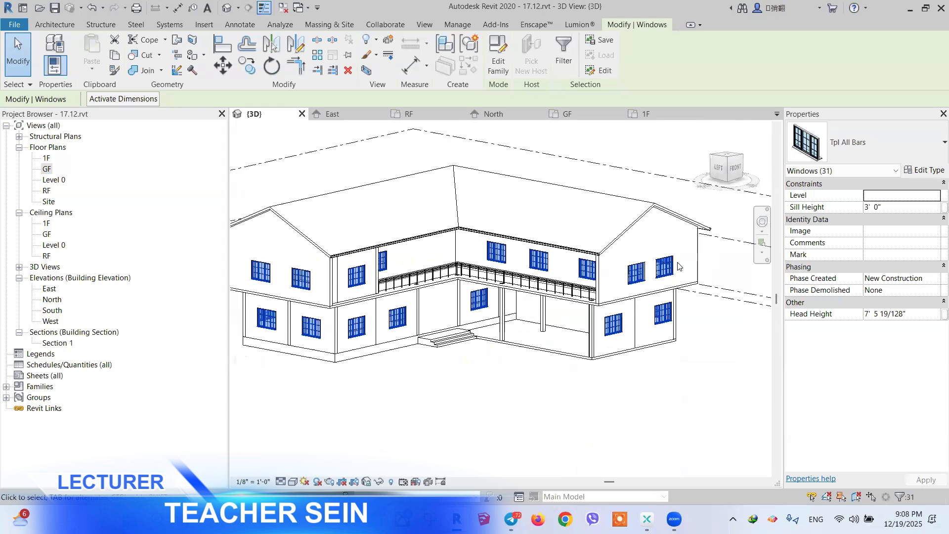
{"action": "left_click", "coordinate": [840, 144]}
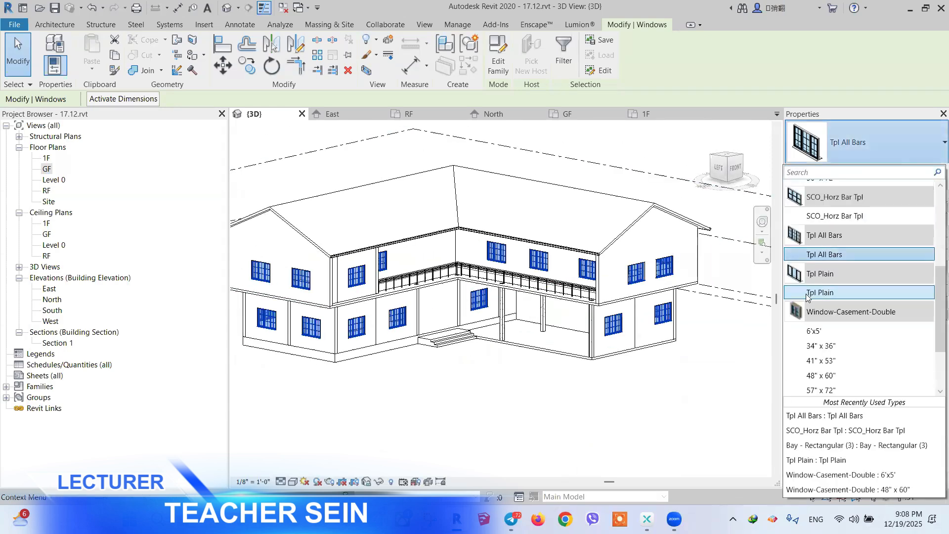
{"action": "left_click", "coordinate": [825, 292]}
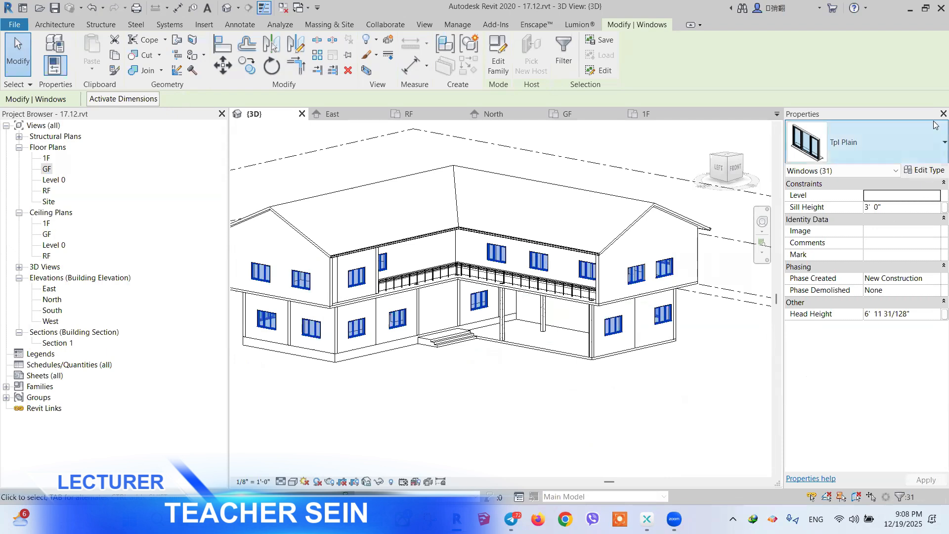
{"action": "left_click", "coordinate": [850, 143]}
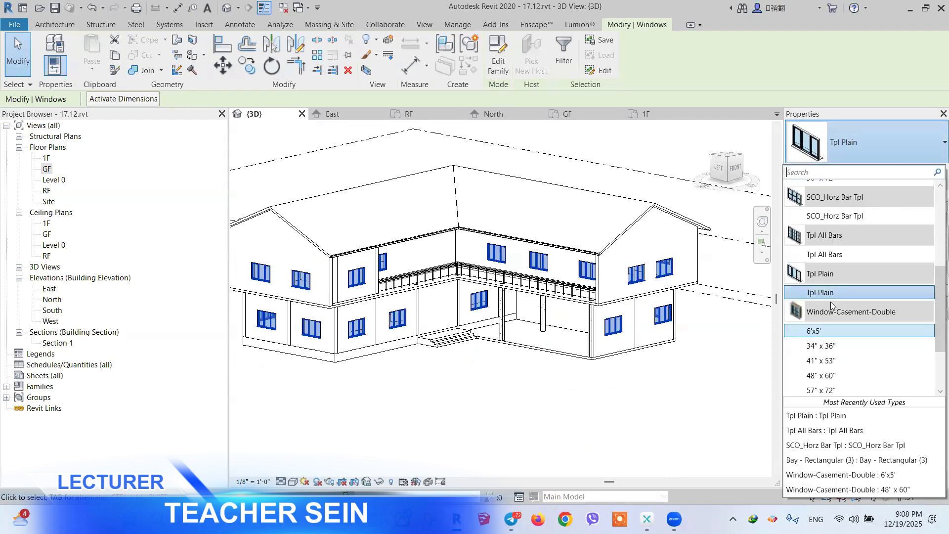
{"action": "scroll", "coordinate": [830, 302], "scroll_direction": "up", "scroll_amount": 5}
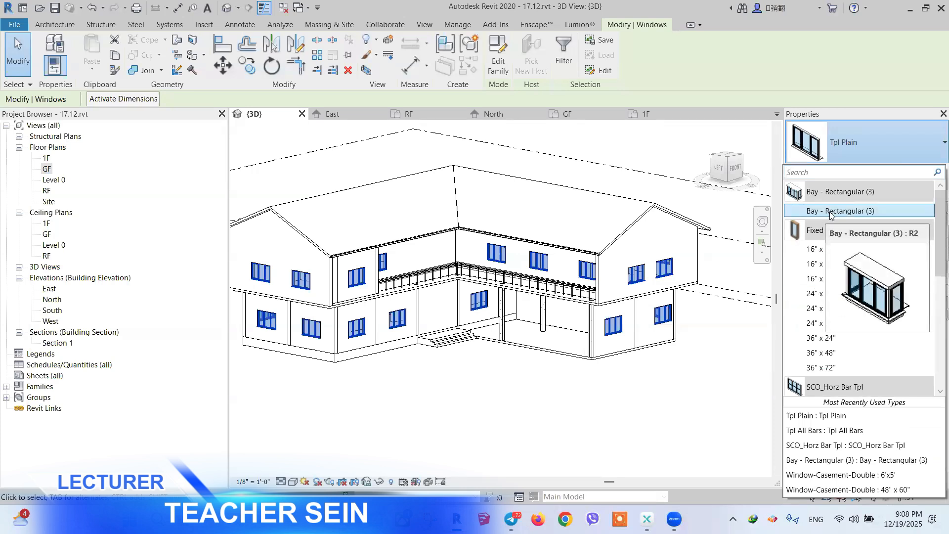
{"action": "left_click", "coordinate": [528, 410]}
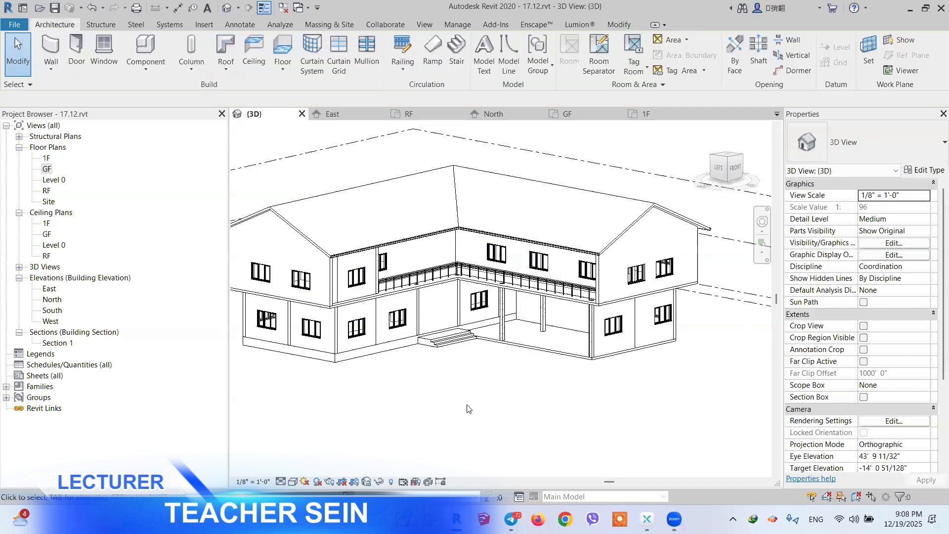
- Change the two stacked windows on the inner end of the near-left wing to the Bay - Rectangular (3) type
{"action": "left_click", "coordinate": [348, 289]}
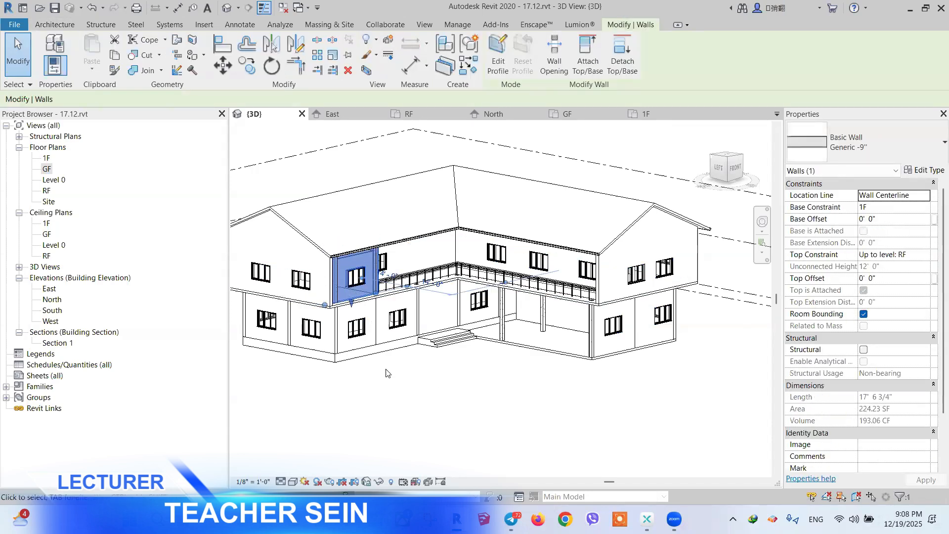
{"action": "left_click", "coordinate": [387, 372]}
{"action": "left_click", "coordinate": [364, 278]}
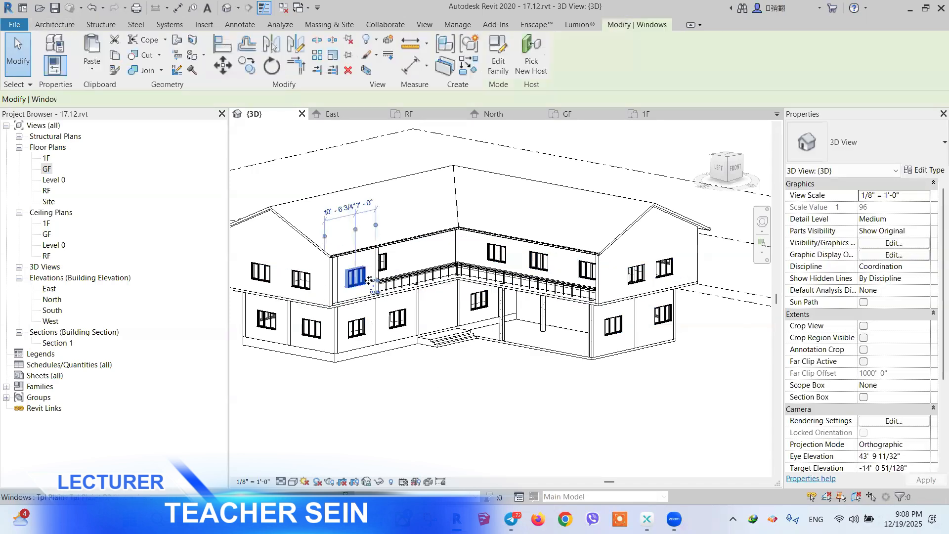
{"action": "left_click", "coordinate": [365, 328], "text": "ctrl"}
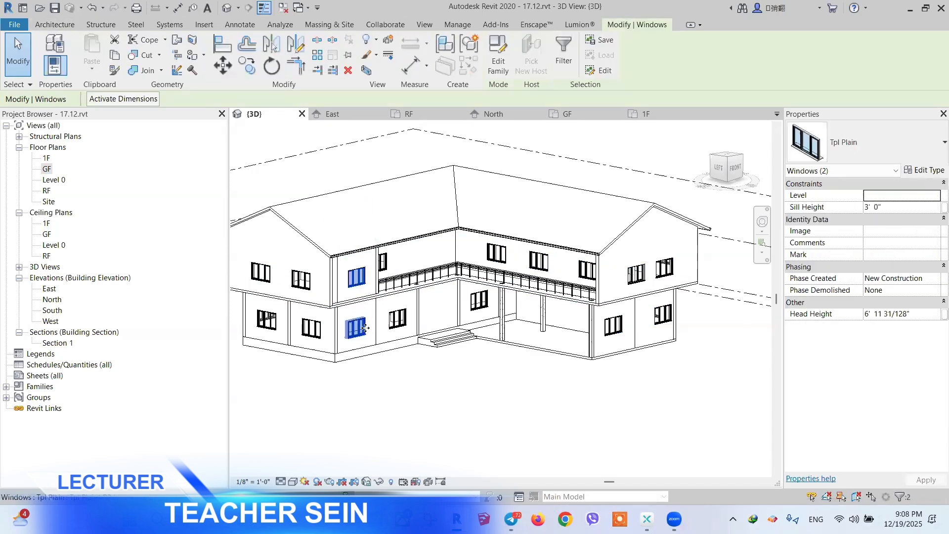
{"action": "left_click", "coordinate": [857, 141]}
{"action": "scroll", "coordinate": [840, 246], "scroll_direction": "up", "scroll_amount": 2}
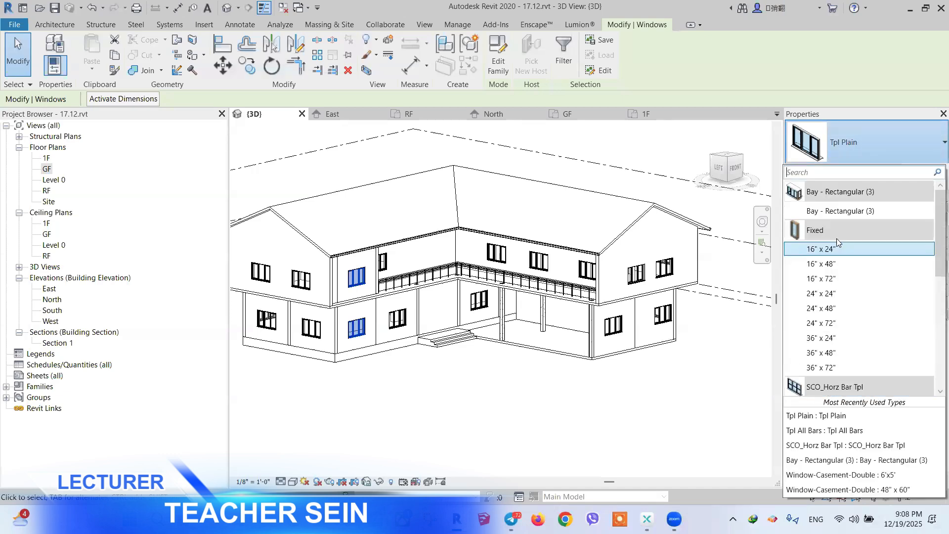
{"action": "left_click", "coordinate": [839, 212]}
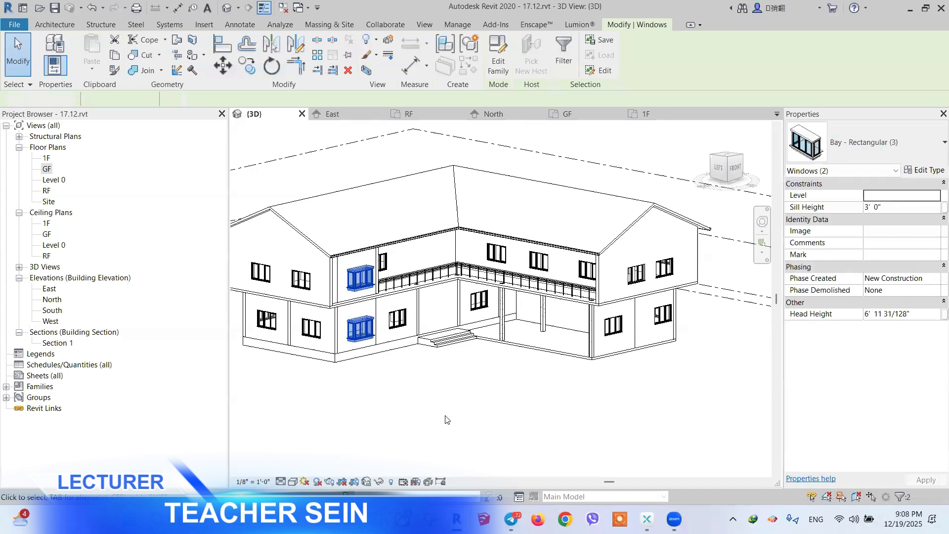
{"action": "left_click", "coordinate": [446, 419]}
{"action": "scroll", "coordinate": [465, 359], "scroll_direction": "up", "scroll_amount": 2}
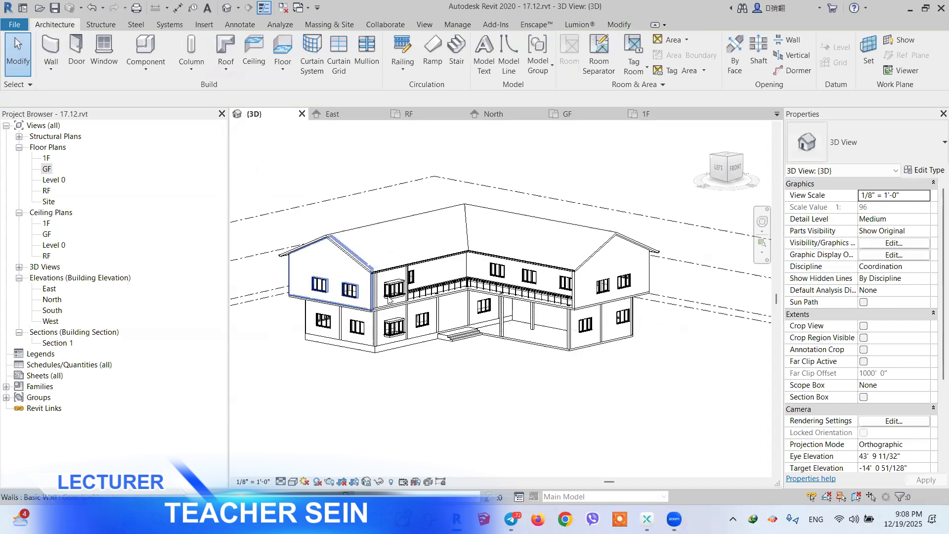
{"action": "scroll", "coordinate": [402, 282], "scroll_direction": "down", "scroll_amount": 3}
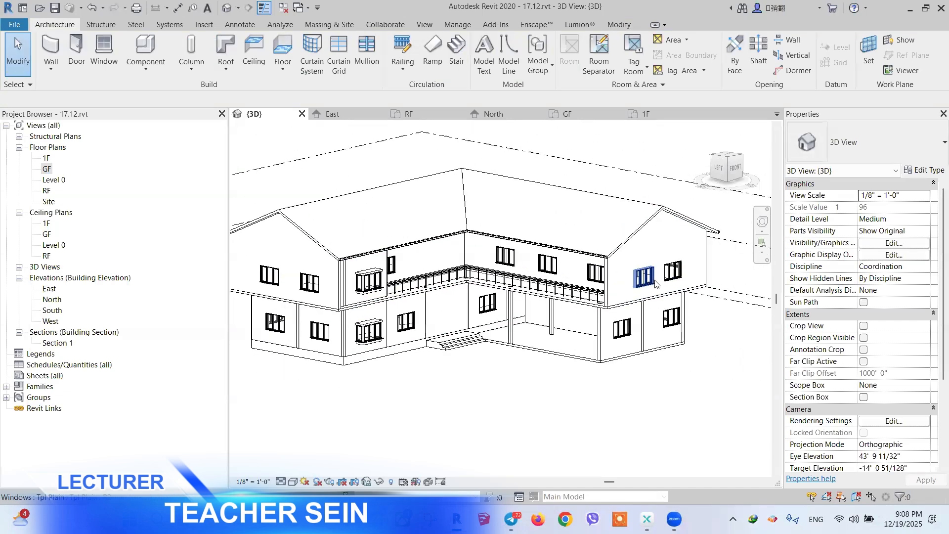
{"action": "scroll", "coordinate": [612, 249], "scroll_direction": "up", "scroll_amount": 3}
{"action": "scroll", "coordinate": [627, 238], "scroll_direction": "down", "scroll_amount": 3}
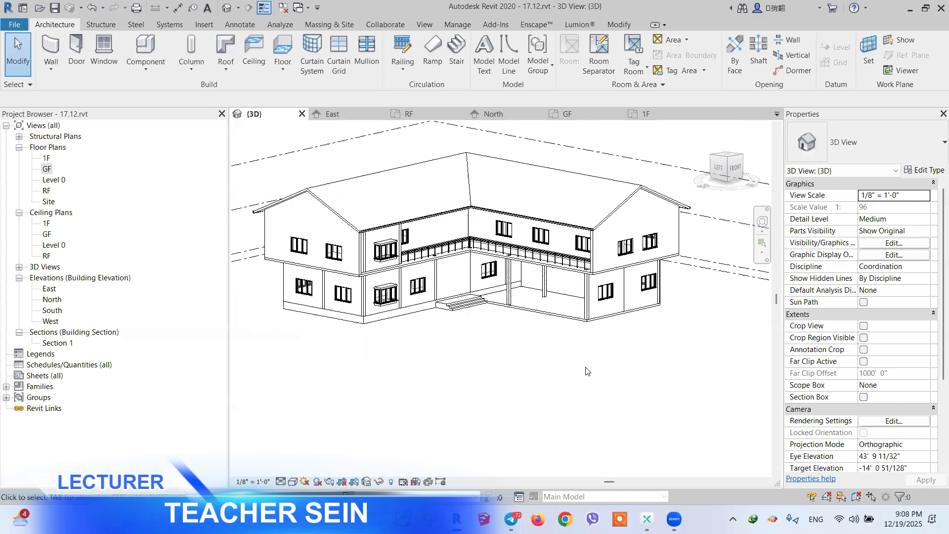
- Duplicate the Tpl Plain type of the ground-floor window beside the porch on the right wing as 6'x5'
{"action": "left_click", "coordinate": [608, 292]}
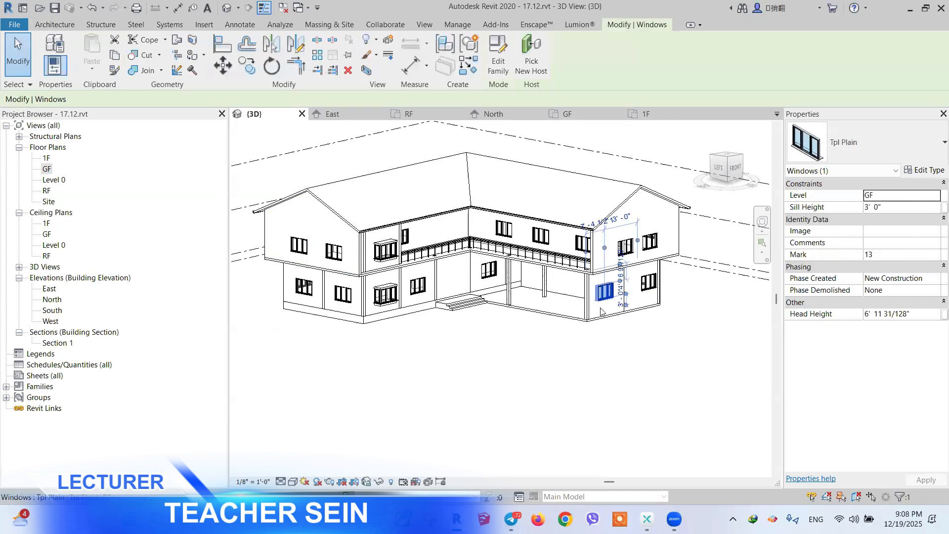
{"action": "scroll", "coordinate": [607, 293], "scroll_direction": "up", "scroll_amount": 4}
{"action": "scroll", "coordinate": [643, 285], "scroll_direction": "down", "scroll_amount": 4}
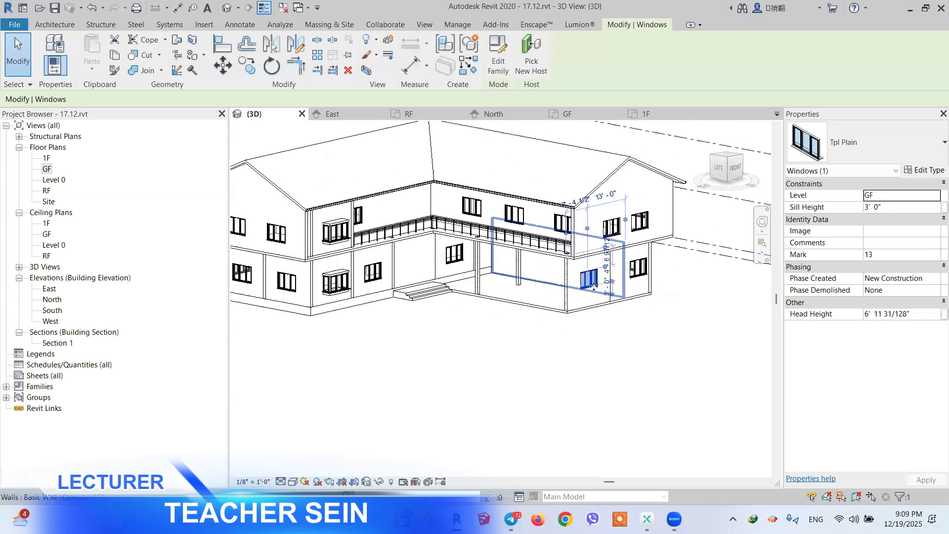
{"action": "scroll", "coordinate": [605, 294], "scroll_direction": "down", "scroll_amount": 1}
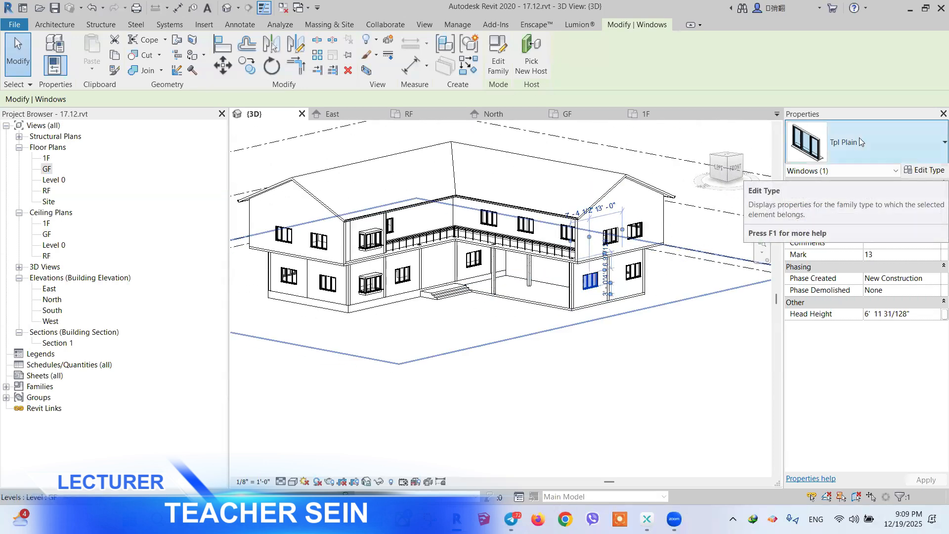
{"action": "left_click", "coordinate": [929, 171]}
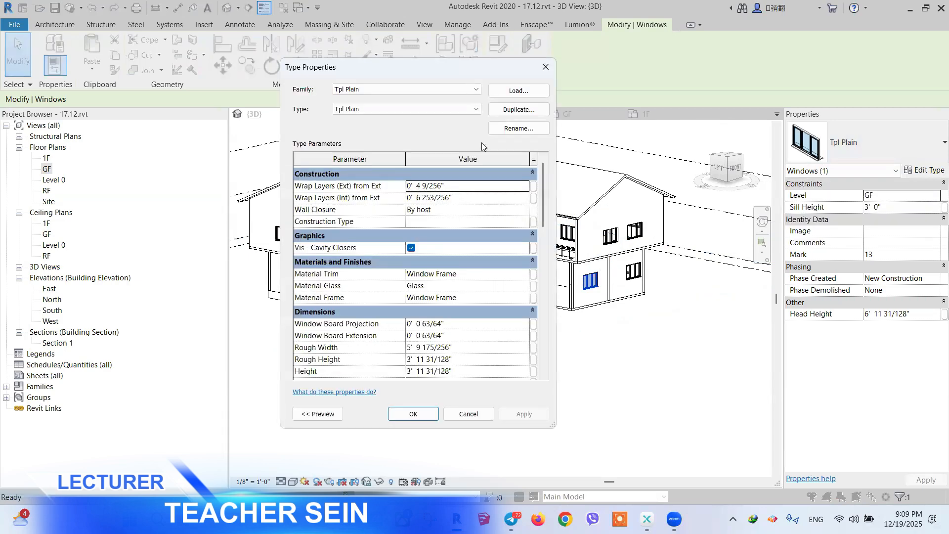
{"action": "left_click", "coordinate": [528, 109]}
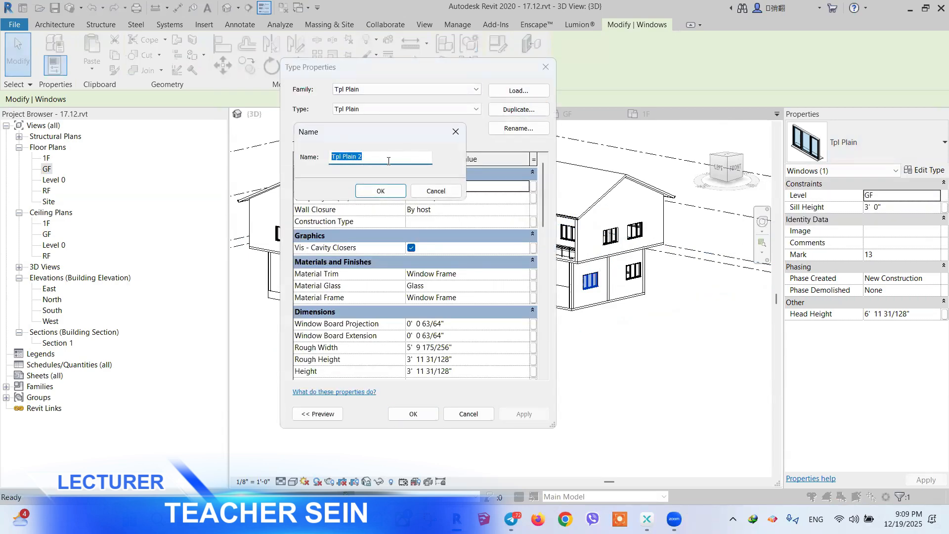
{"action": "type", "text": "6'x5'"}
{"action": "key", "text": "Return"}
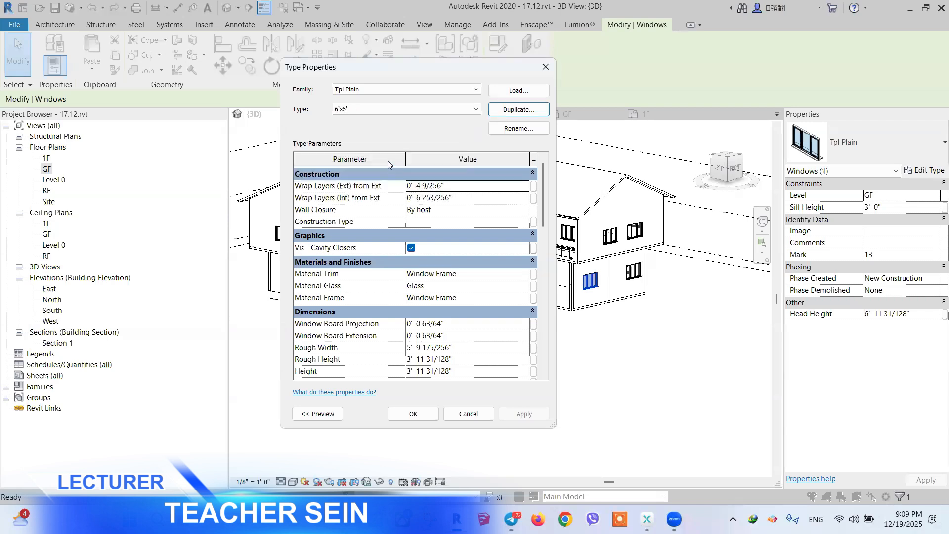
- Set the 6'x5' window type's width to 6' and its height to 5', and apply the type changes
{"action": "scroll", "coordinate": [413, 220], "scroll_direction": "down", "scroll_amount": 4}
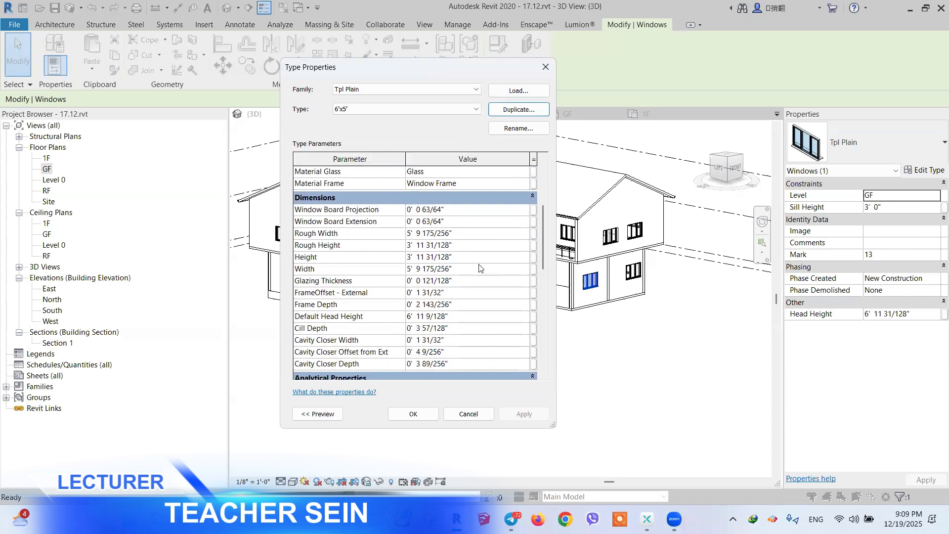
{"action": "left_click", "coordinate": [475, 272]}
{"action": "type", "text": "6"}
{"action": "key", "text": "Return"}
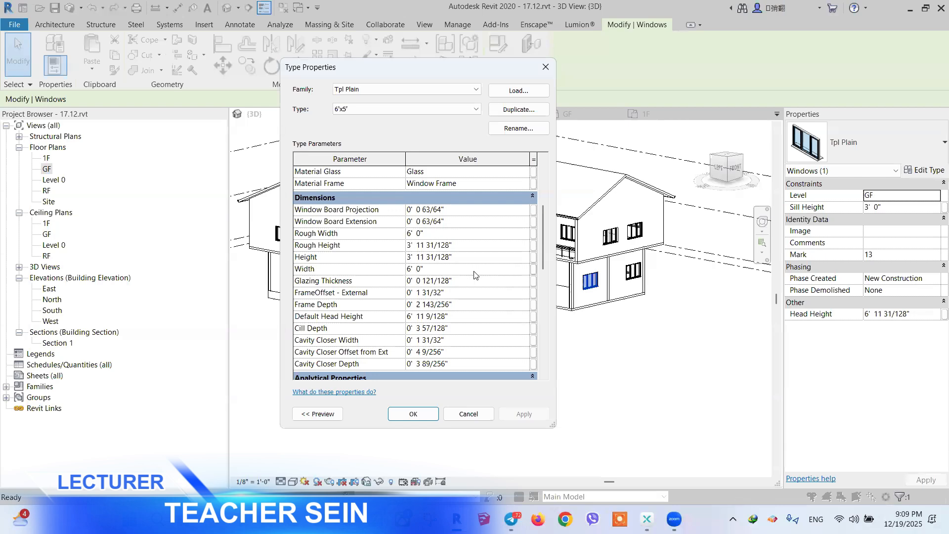
{"action": "left_click", "coordinate": [488, 258]}
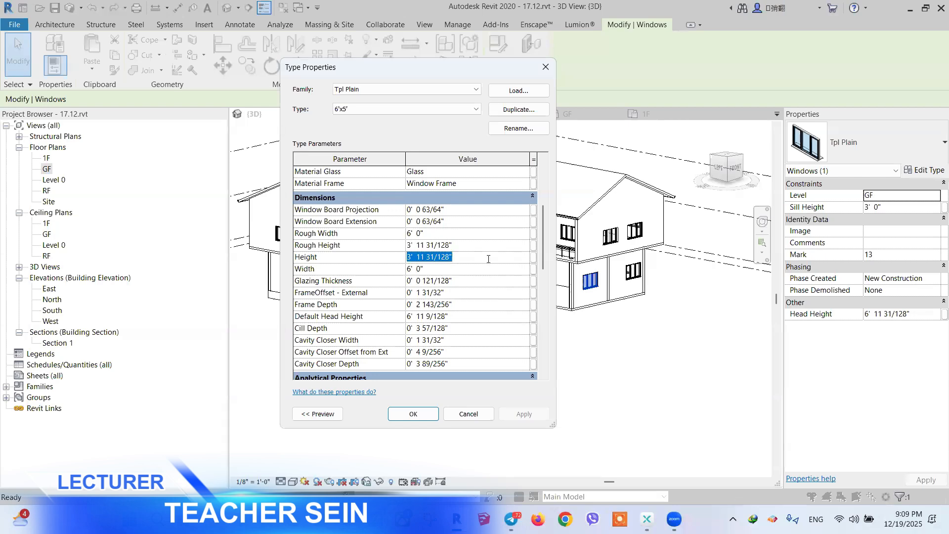
{"action": "type", "text": "5"}
{"action": "key", "text": "Return"}
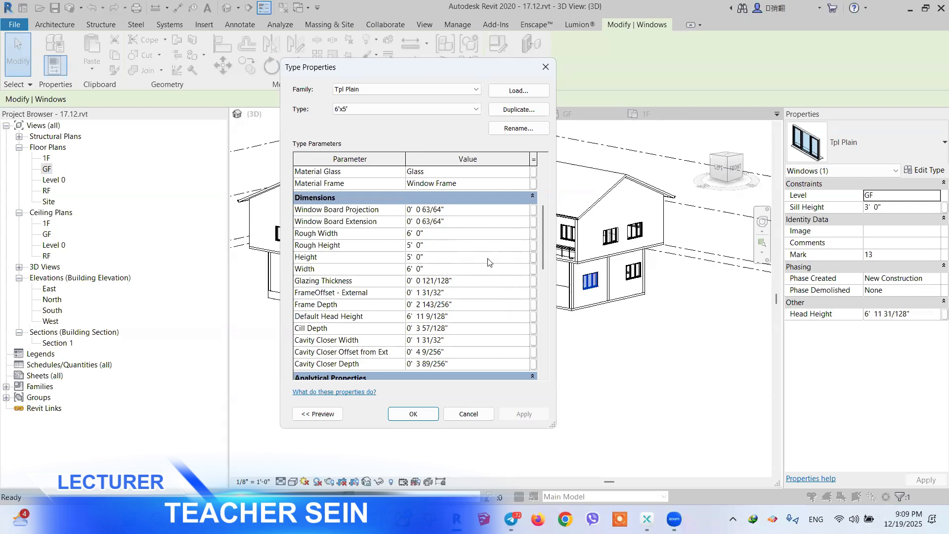
{"action": "left_click", "coordinate": [415, 410]}
- Examine the resized ground-floor window on the right wing against its neighbouring windows in the 3D view
{"action": "left_click", "coordinate": [593, 301]}
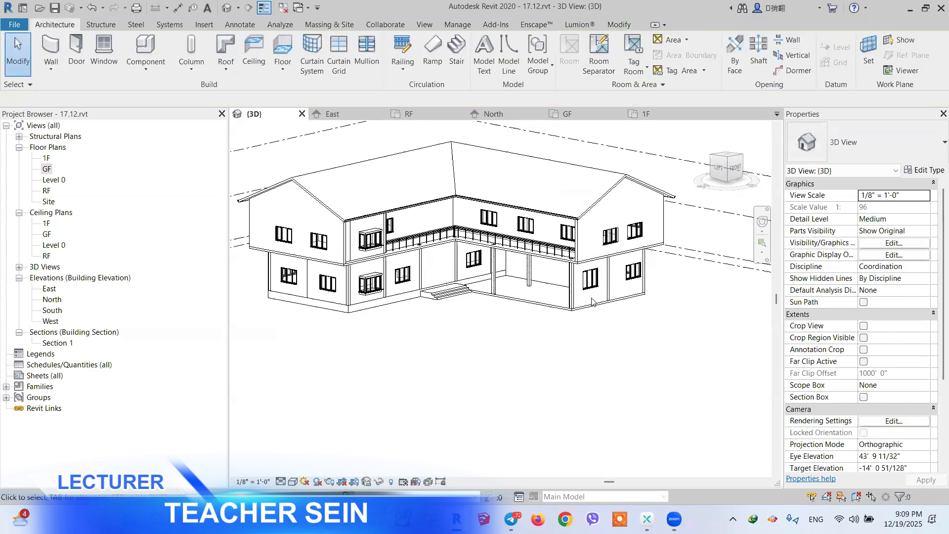
{"action": "scroll", "coordinate": [593, 302], "scroll_direction": "up", "scroll_amount": 5}
{"action": "scroll", "coordinate": [566, 265], "scroll_direction": "down", "scroll_amount": 2}
{"action": "middle_click_drag", "start_coordinate": [636, 352], "coordinate": [591, 352], "text": "shift"}
{"action": "scroll", "coordinate": [526, 279], "scroll_direction": "up", "scroll_amount": 1}
{"action": "scroll", "coordinate": [524, 279], "scroll_direction": "down", "scroll_amount": 5}
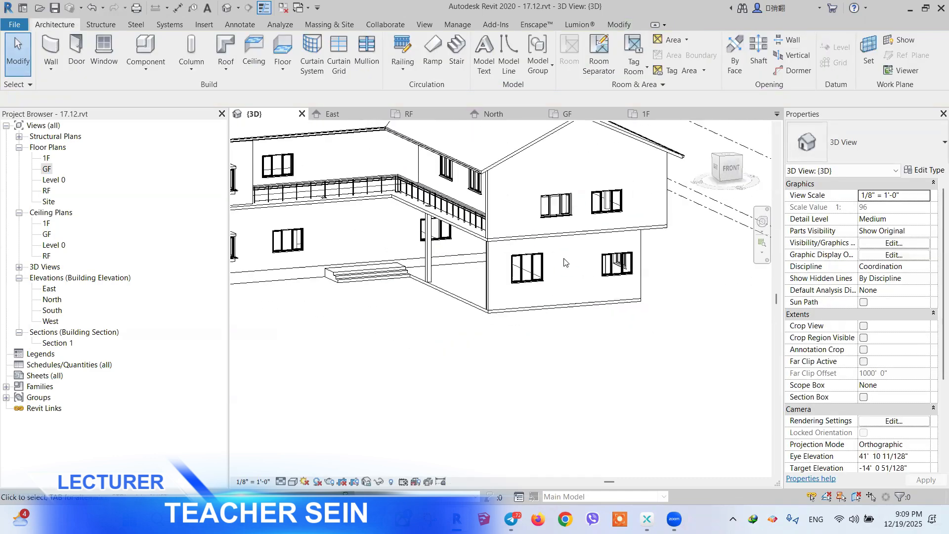
{"action": "middle_click_drag", "start_coordinate": [563, 277], "coordinate": [581, 313], "text": "shift"}
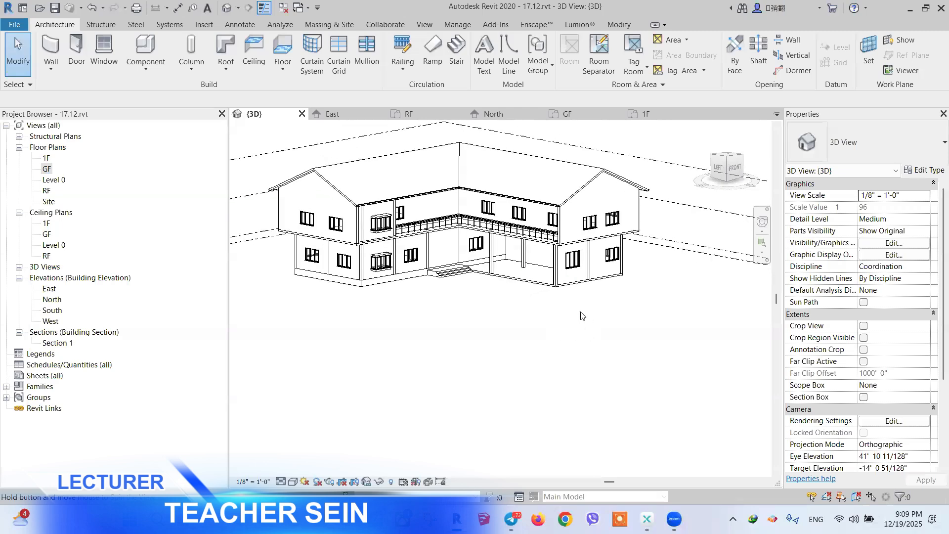
- Select all Tpl Plain instances visible in the 3D view and change them to the Tpl Plain 6'x5' type
{"action": "scroll", "coordinate": [624, 252], "scroll_direction": "up", "scroll_amount": 2}
{"action": "left_click", "coordinate": [615, 267]}
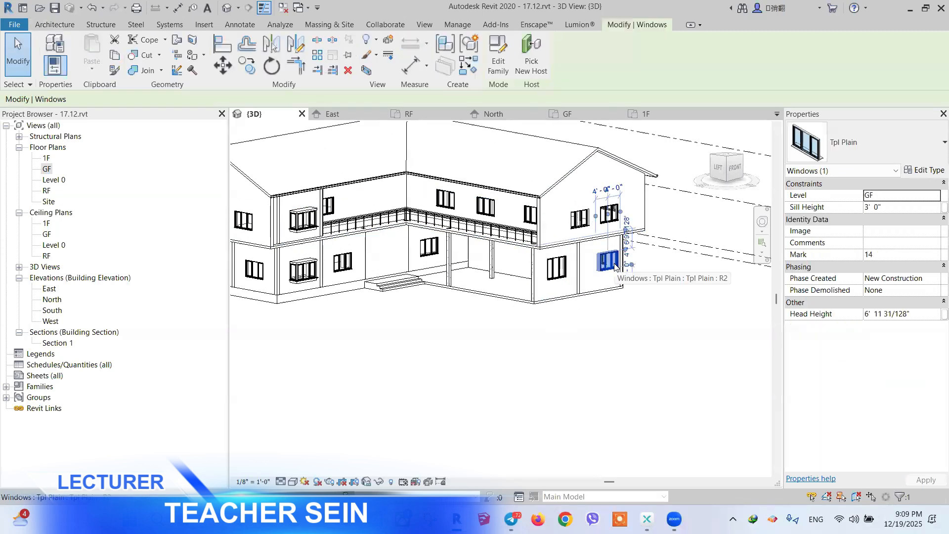
{"action": "right_click", "coordinate": [616, 267]}
{"action": "mouse_move", "coordinate": [671, 334]}
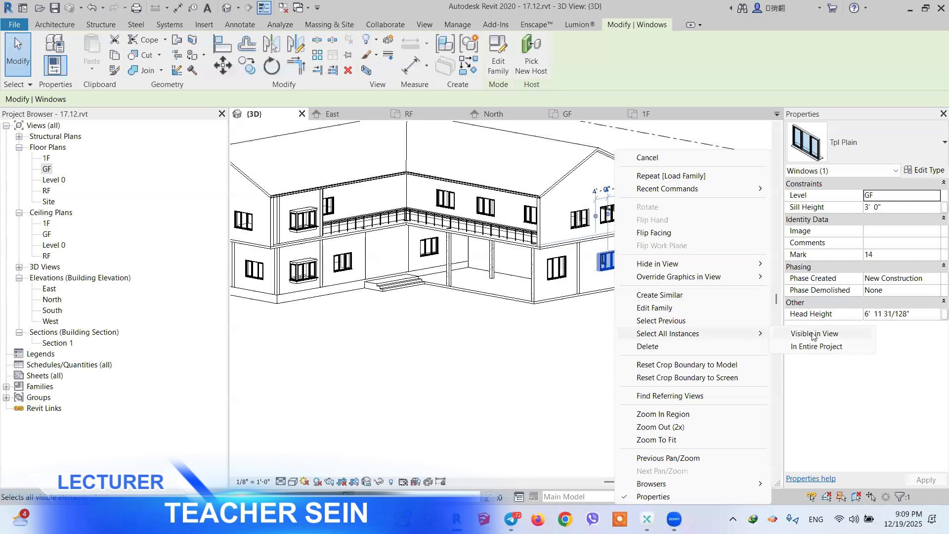
{"action": "left_click", "coordinate": [817, 334]}
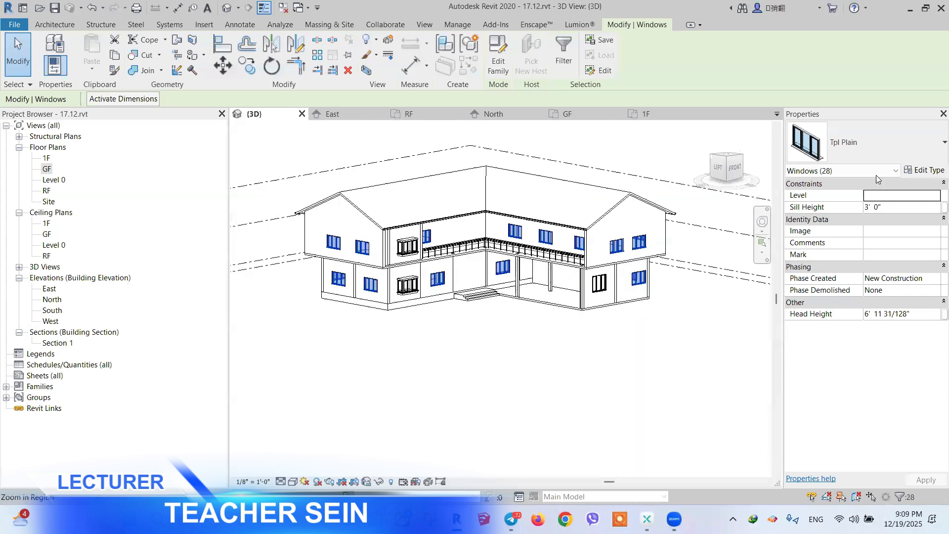
{"action": "left_click", "coordinate": [846, 151]}
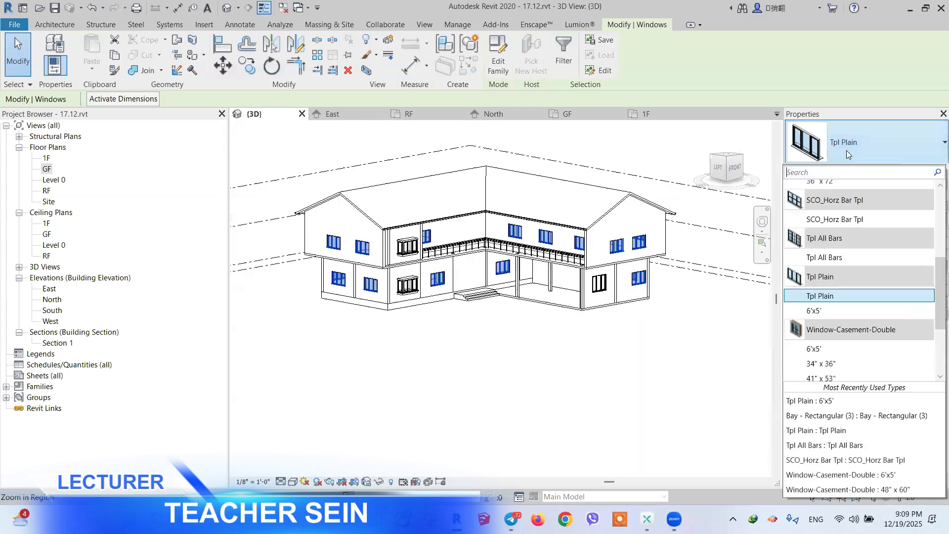
{"action": "left_click", "coordinate": [820, 310]}
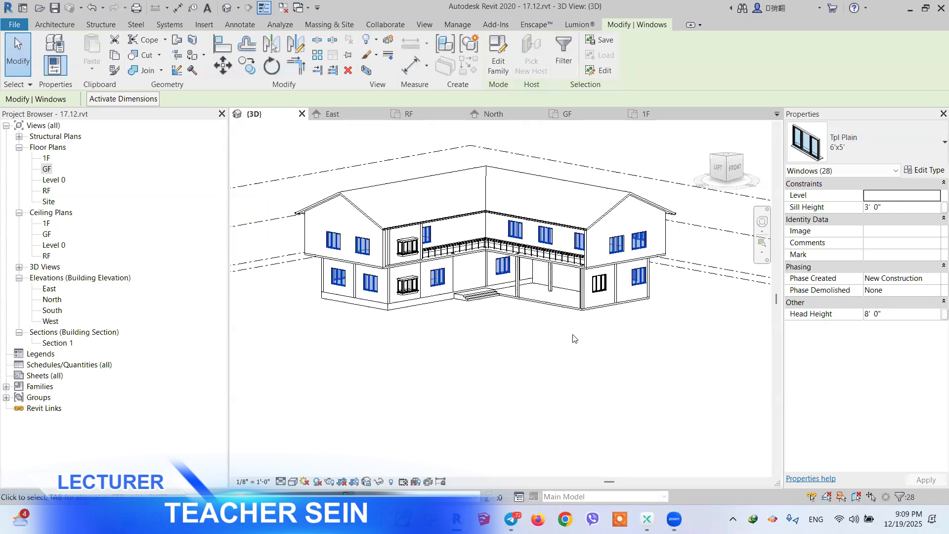
{"action": "left_click", "coordinate": [602, 295], "text": "ctrl"}
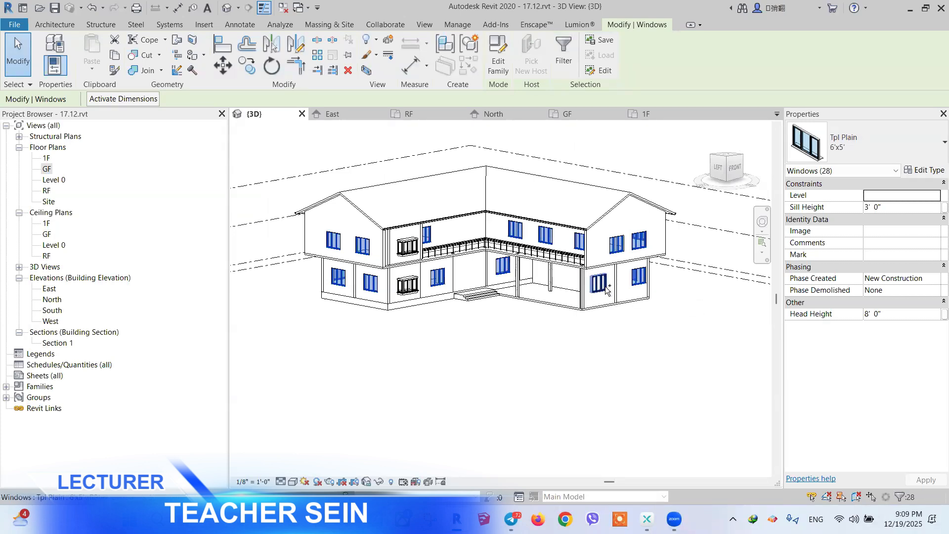
- Rename the Tpl Plain window type 6'x5' as 7'x5'
{"action": "left_click", "coordinate": [927, 170]}
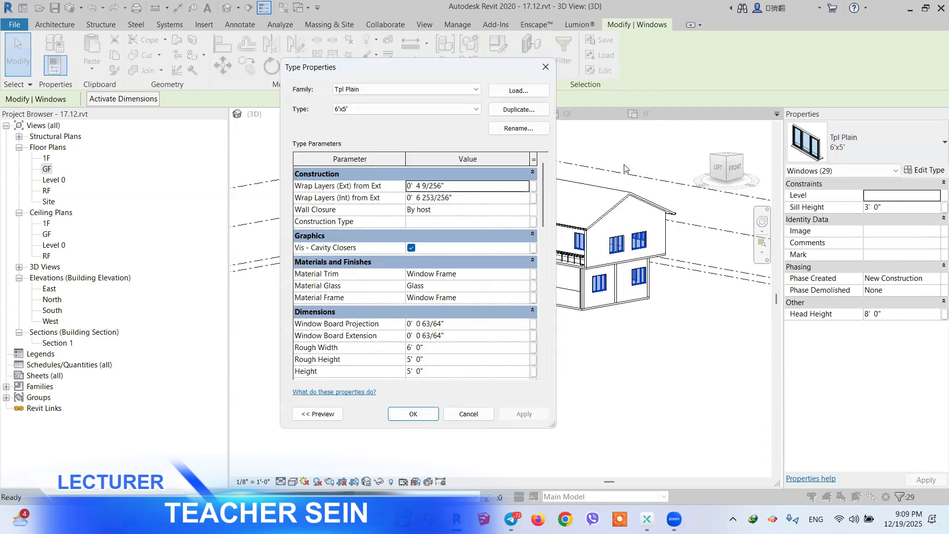
{"action": "left_click", "coordinate": [518, 128]}
{"action": "left_click", "coordinate": [388, 249]}
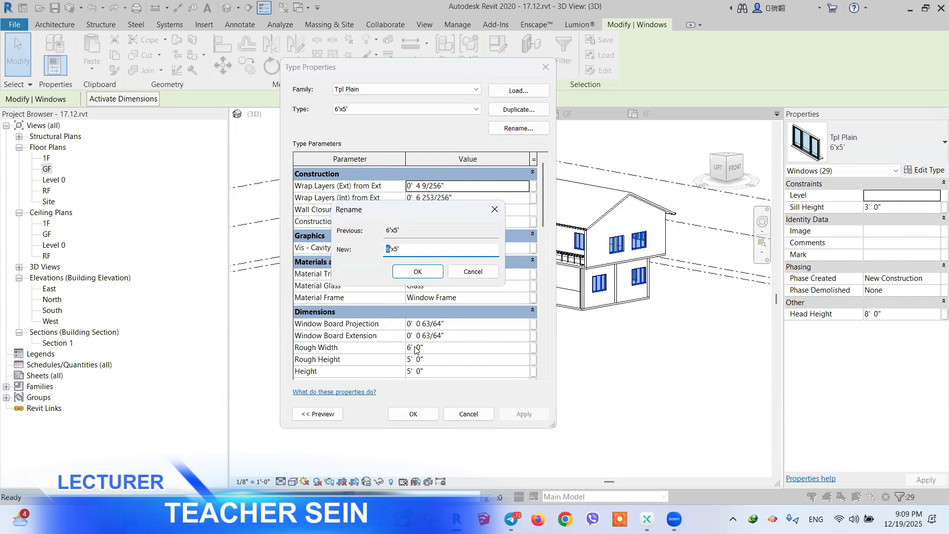
{"action": "type", "text": "7"}
{"action": "left_click", "coordinate": [421, 273]}
- Set the Tpl Plain type's rough width to 7' and apply the type change to the selected windows
{"action": "left_click", "coordinate": [439, 347]}
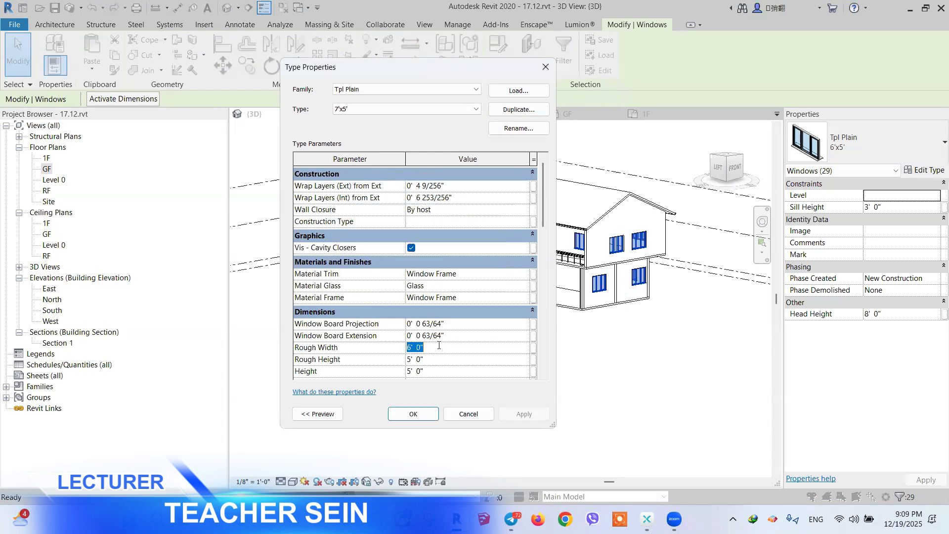
{"action": "type", "text": "7"}
{"action": "key", "text": "Return"}
{"action": "left_click", "coordinate": [413, 414]}
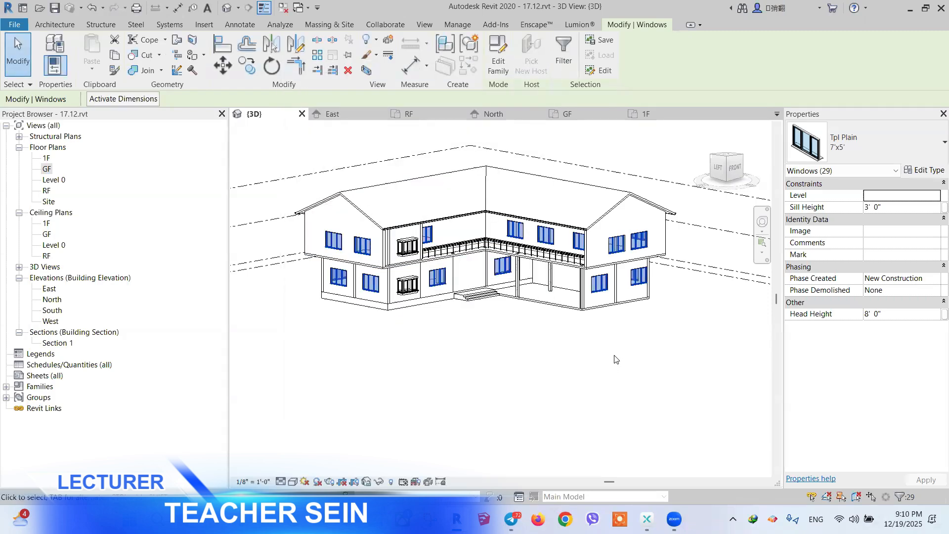
{"action": "key", "text": "Escape"}
- Duplicate the Bay - Rectangular (3) type of the first-floor bay window as 7'x5'
{"action": "scroll", "coordinate": [577, 250], "scroll_direction": "up", "scroll_amount": 2}
{"action": "scroll", "coordinate": [311, 254], "scroll_direction": "up", "scroll_amount": 2}
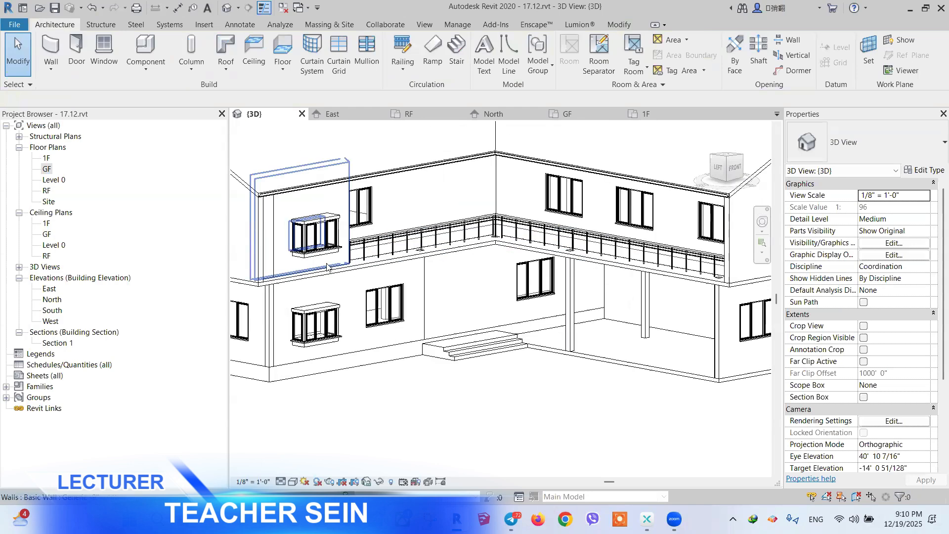
{"action": "scroll", "coordinate": [440, 228], "scroll_direction": "down", "scroll_amount": 2}
{"action": "middle_click_drag", "start_coordinate": [421, 367], "coordinate": [330, 336], "text": "shift"}
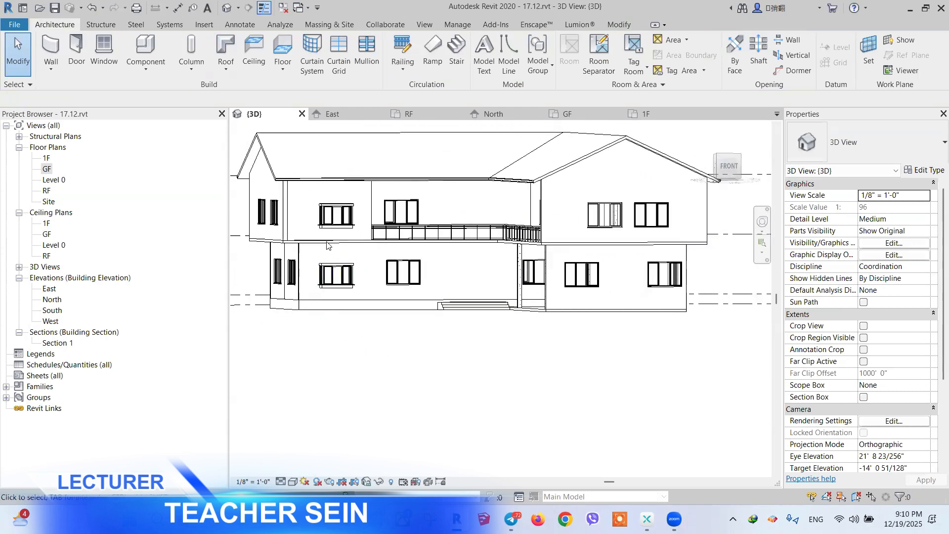
{"action": "scroll", "coordinate": [327, 218], "scroll_direction": "up", "scroll_amount": 2}
{"action": "scroll", "coordinate": [386, 223], "scroll_direction": "down", "scroll_amount": 3}
{"action": "mouse_move", "coordinate": [386, 223]}
{"action": "middle_mouse_down", "text": "shift"}
{"action": "mouse_move", "coordinate": [415, 237]}
{"action": "mouse_move", "coordinate": [388, 222]}
{"action": "middle_mouse_up", "text": "shift"}
{"action": "left_click", "coordinate": [384, 225]}
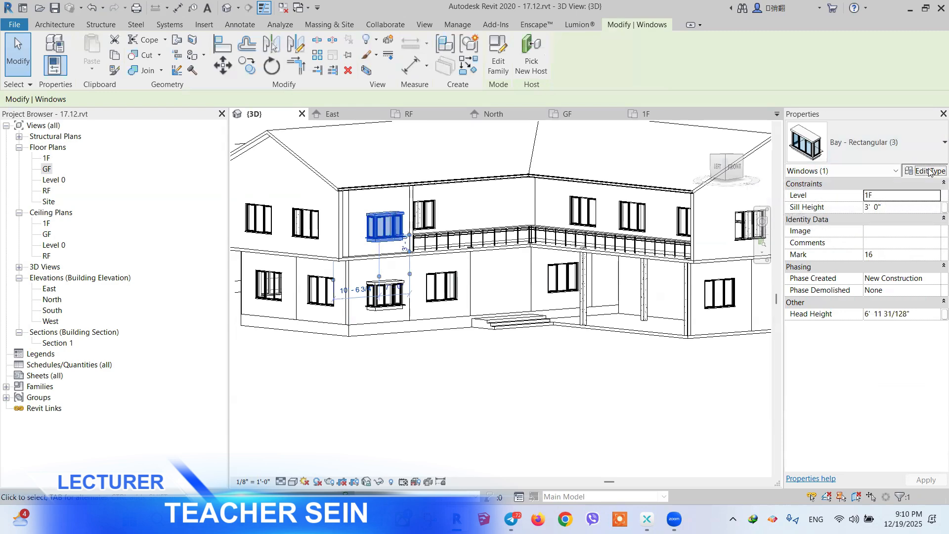
{"action": "left_click", "coordinate": [925, 170]}
{"action": "scroll", "coordinate": [465, 288], "scroll_direction": "down", "scroll_amount": 2}
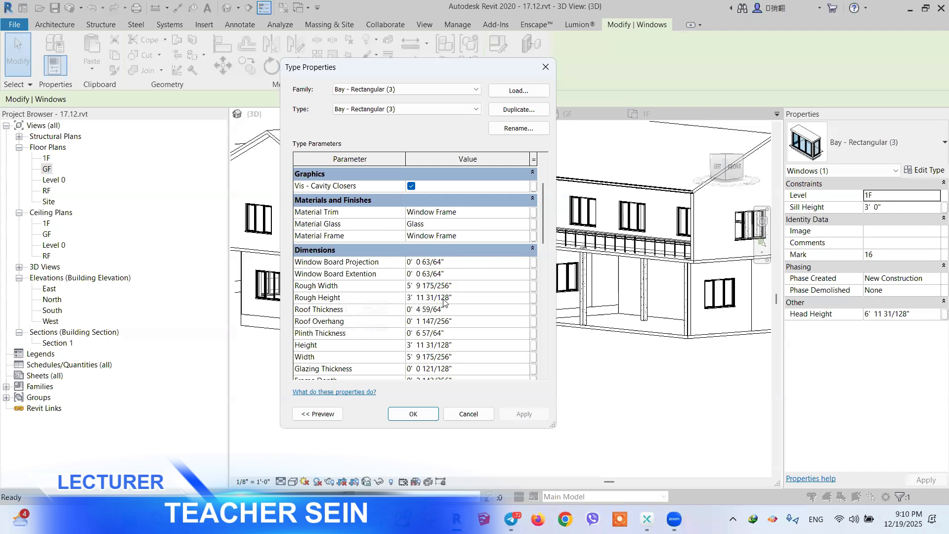
{"action": "left_click", "coordinate": [519, 110]}
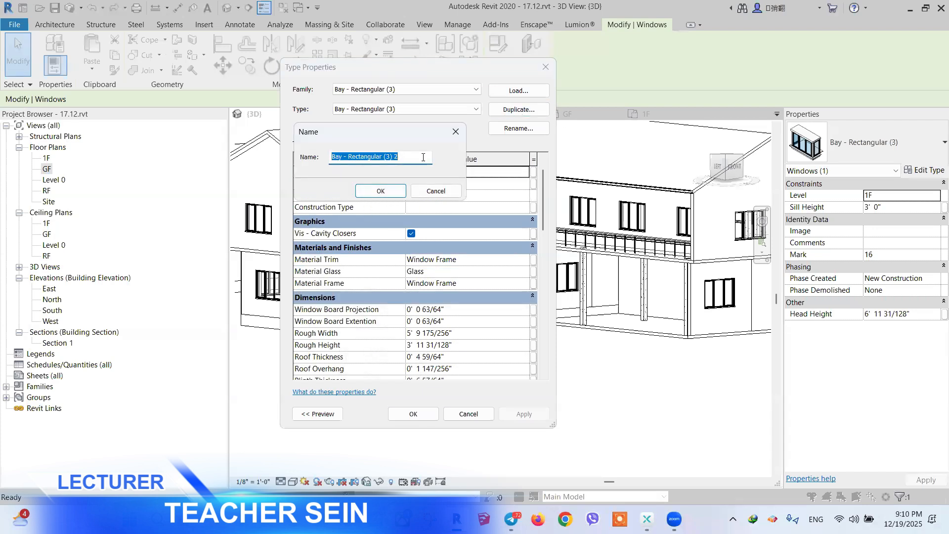
{"action": "type", "text": "7'x"}
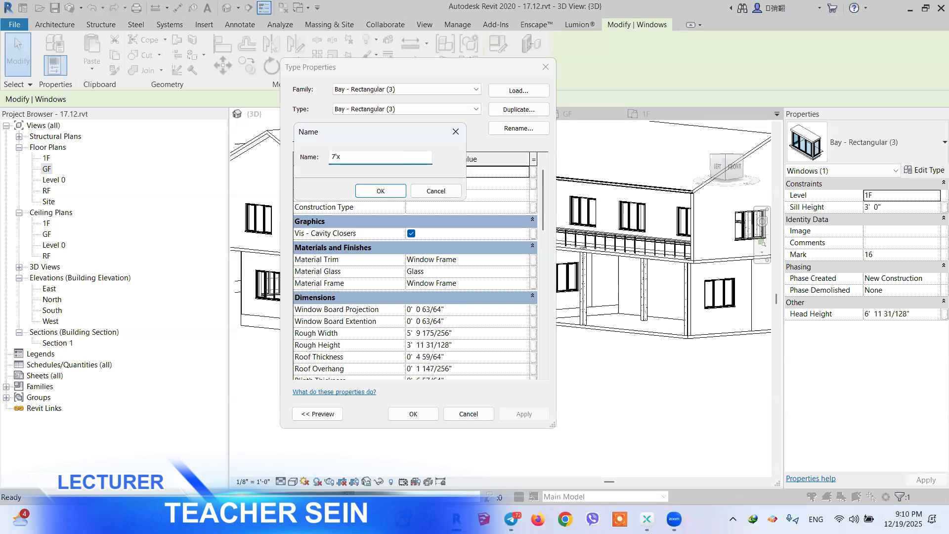
{"action": "type", "text": "5"}
{"action": "key", "text": "Return"}
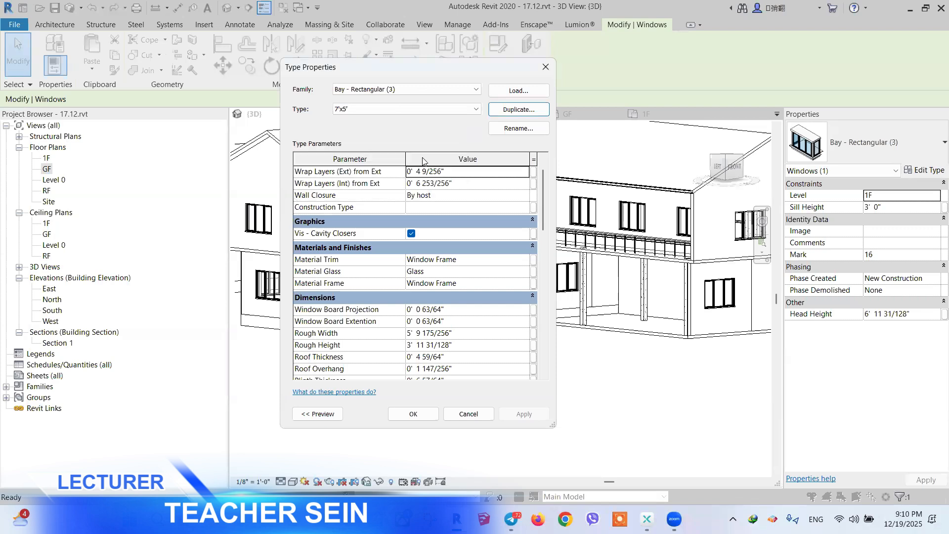
- Set the 7'x5' bay window type's width to 7' and its height to 5', and apply the type changes
{"action": "scroll", "coordinate": [428, 317], "scroll_direction": "down", "scroll_amount": 2}
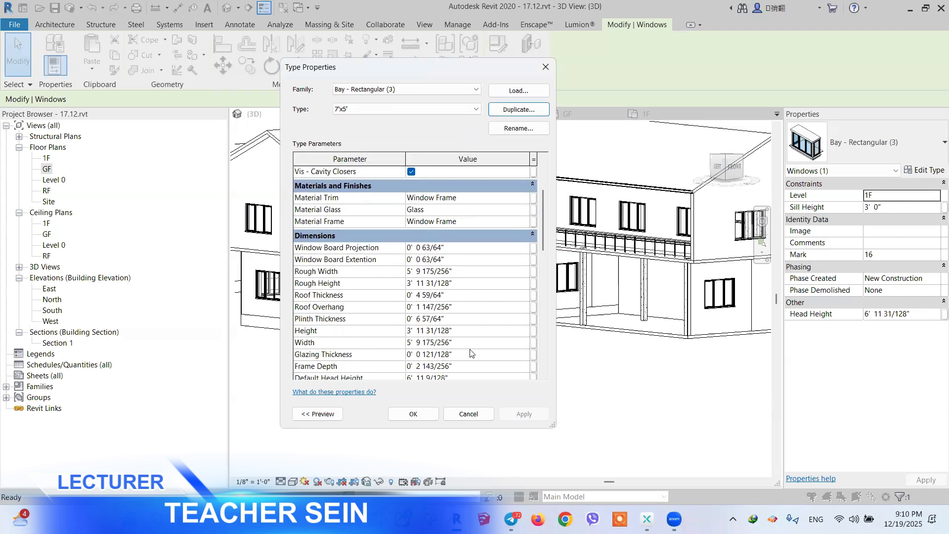
{"action": "left_click", "coordinate": [471, 343]}
{"action": "type", "text": "7"}
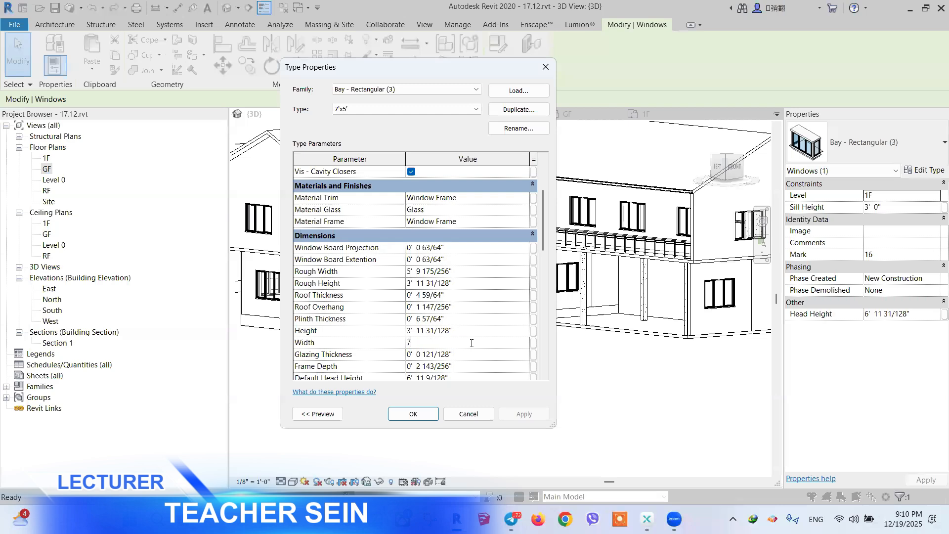
{"action": "key", "text": "Return"}
{"action": "left_click", "coordinate": [480, 330]}
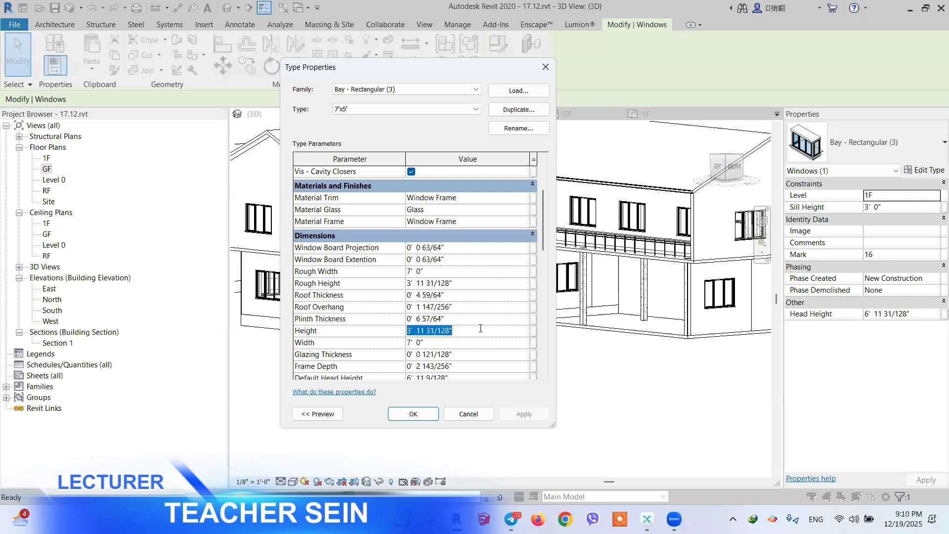
{"action": "type", "text": "5"}
{"action": "key", "text": "Return"}
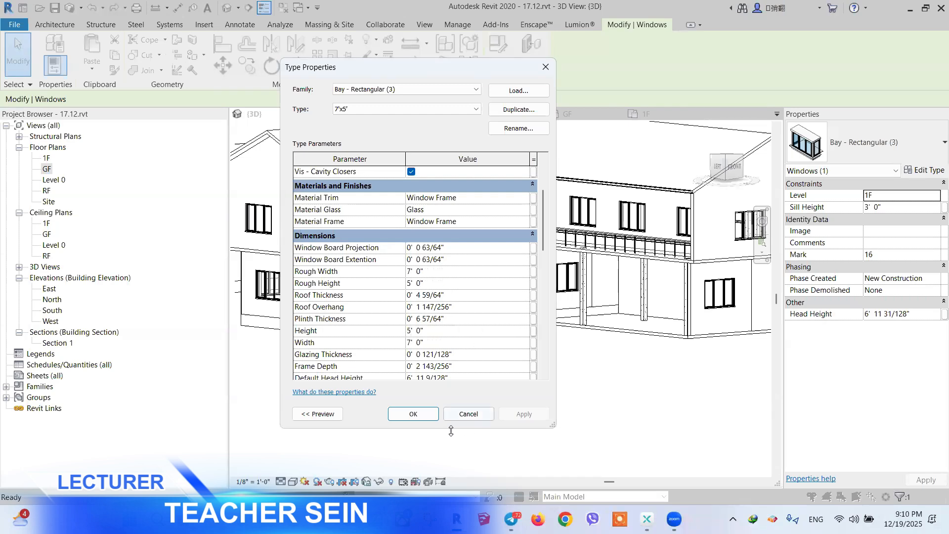
{"action": "left_click", "coordinate": [413, 414]}
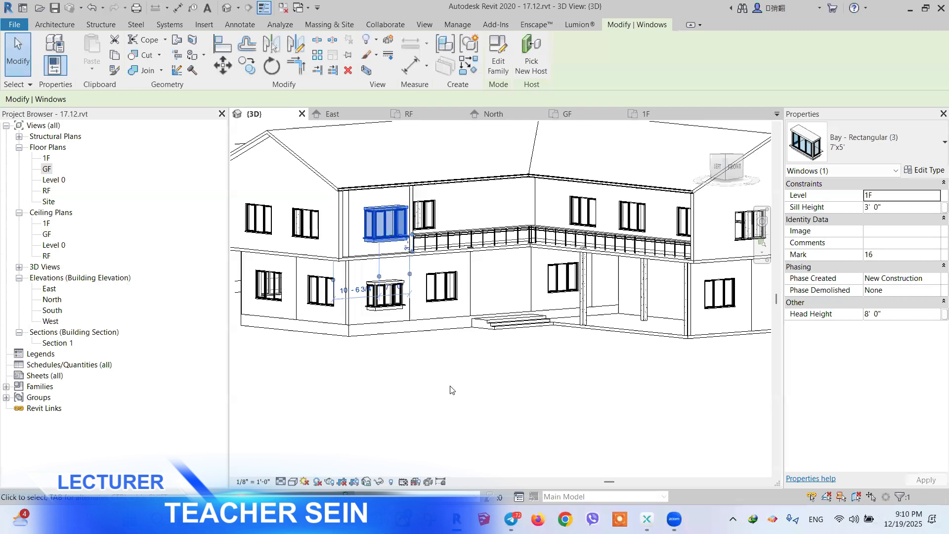
{"action": "left_click", "coordinate": [450, 389]}
- Change the ground-floor bay window to the Bay - Rectangular (3) 7'x5' type
{"action": "left_click", "coordinate": [385, 295]}
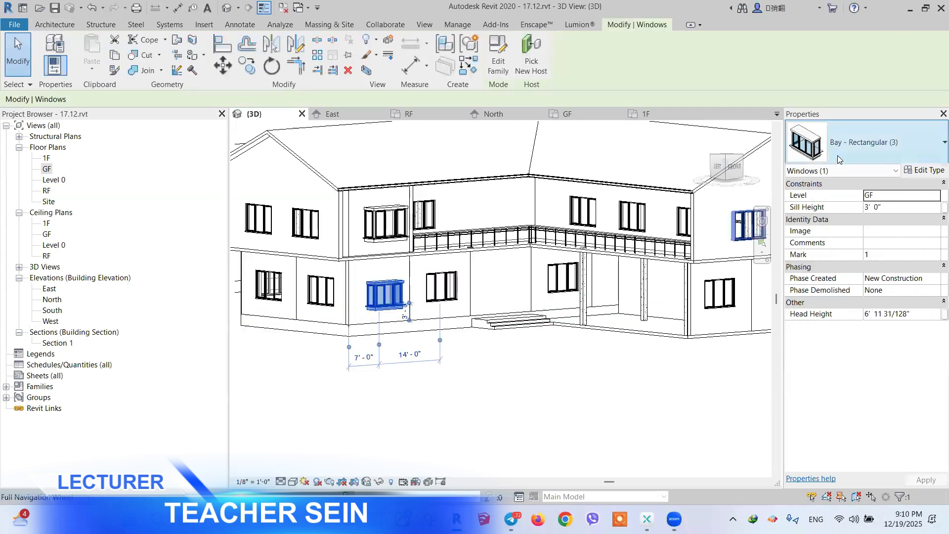
{"action": "left_click", "coordinate": [848, 144]}
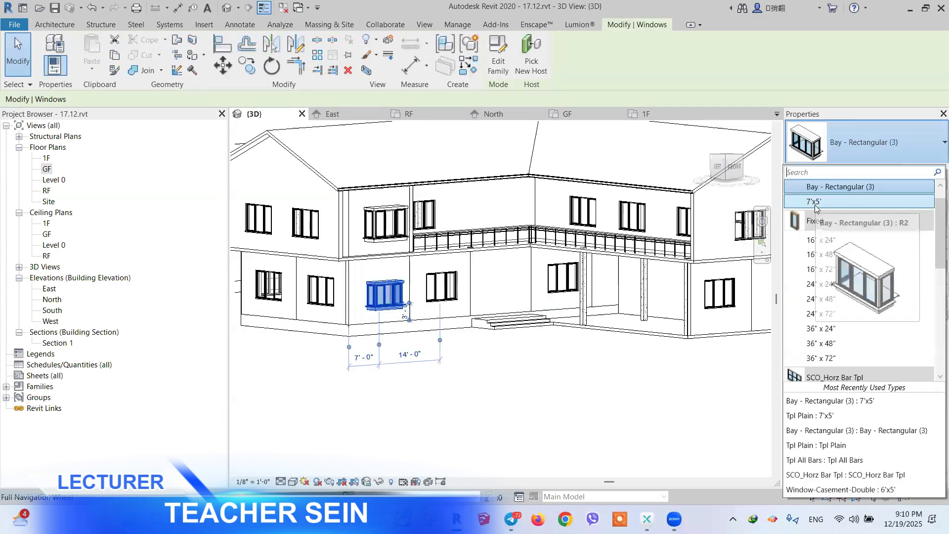
{"action": "left_click", "coordinate": [815, 202]}
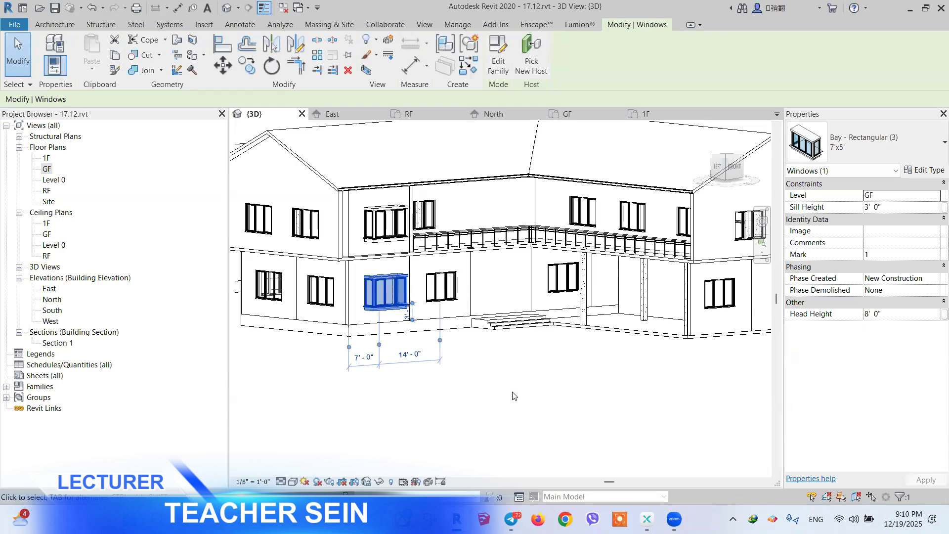
{"action": "left_click", "coordinate": [512, 395]}
- Examine the resized windows on both wings in the 3D view, including the type of the outer first-floor window on the right wing
{"action": "middle_click_drag", "start_coordinate": [384, 347], "coordinate": [536, 391], "text": "shift"}
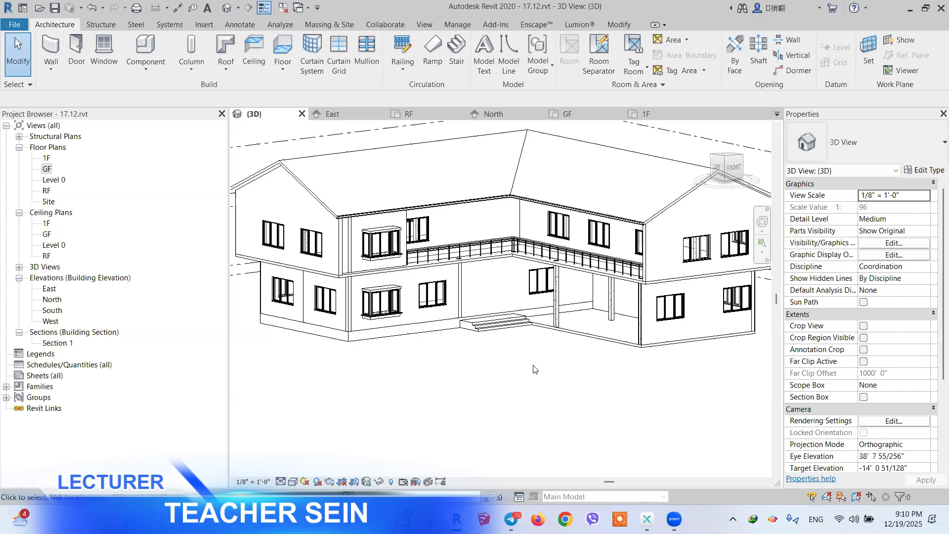
{"action": "scroll", "coordinate": [408, 396], "scroll_direction": "down", "scroll_amount": 1}
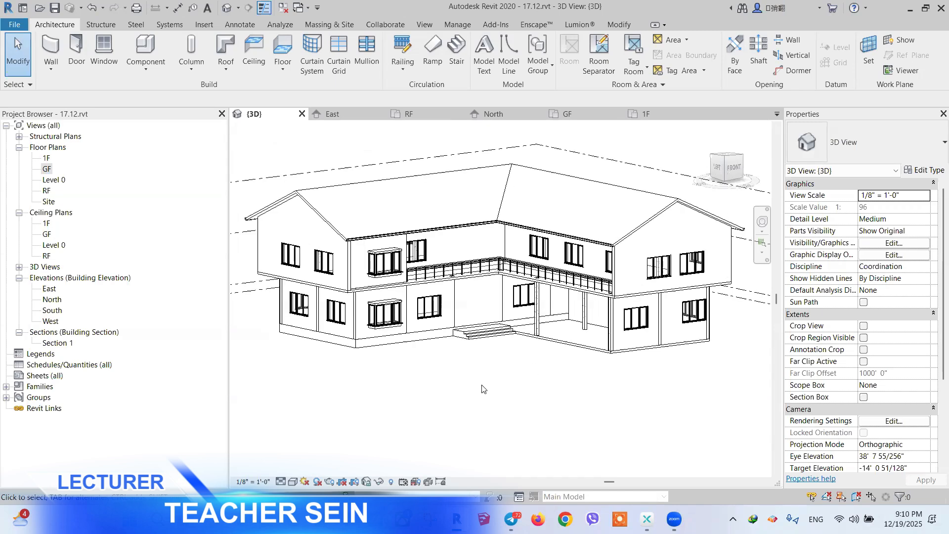
{"action": "middle_click_drag", "start_coordinate": [485, 385], "coordinate": [498, 395], "text": "shift"}
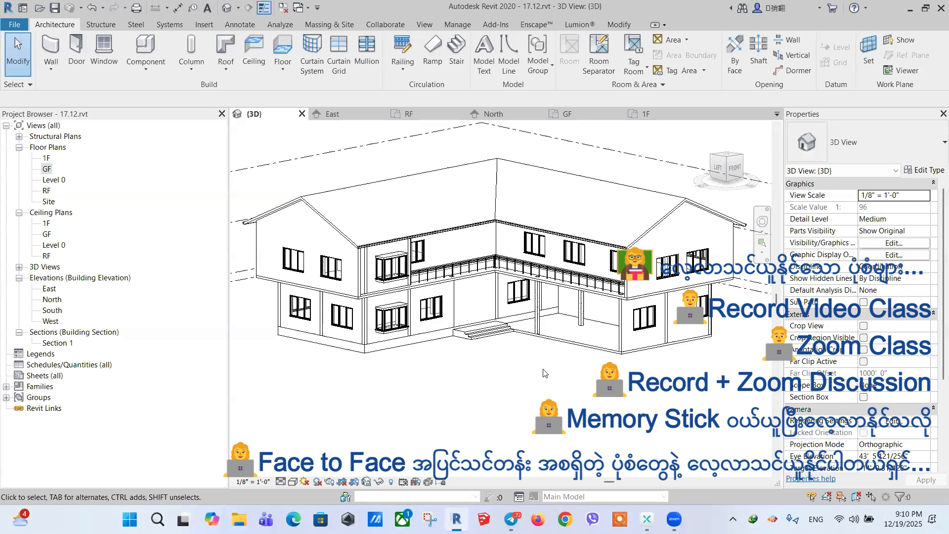
{"action": "middle_click_drag", "start_coordinate": [558, 366], "coordinate": [561, 369], "text": "shift"}
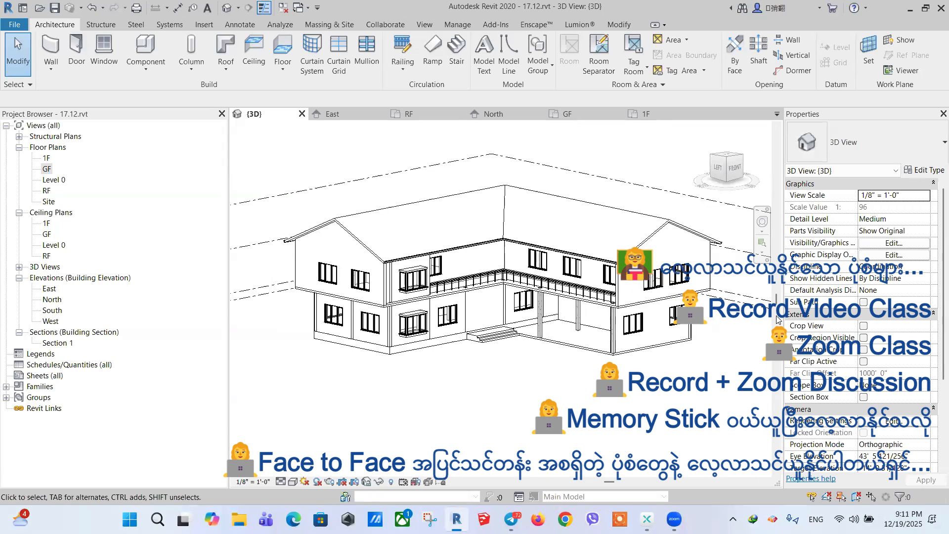
{"action": "left_click", "coordinate": [678, 285]}
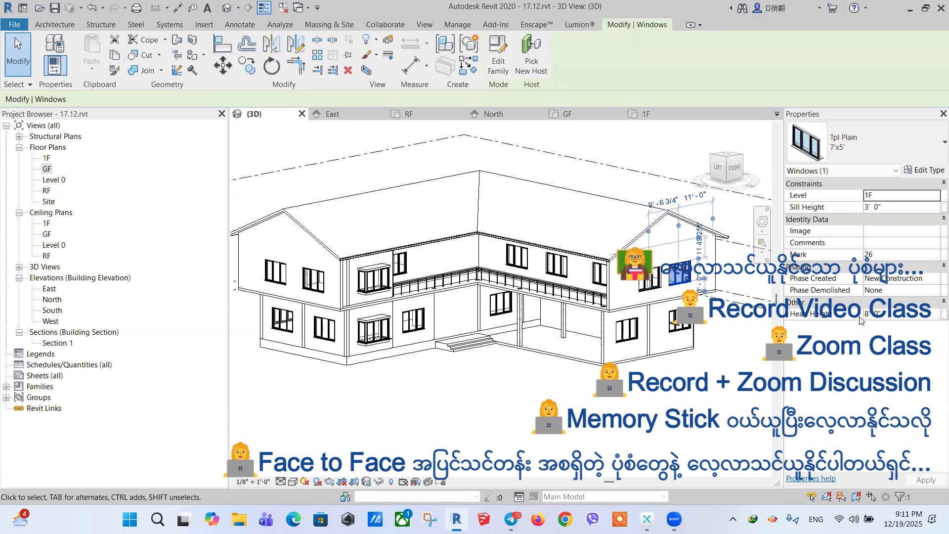
{"action": "left_click", "coordinate": [684, 386]}
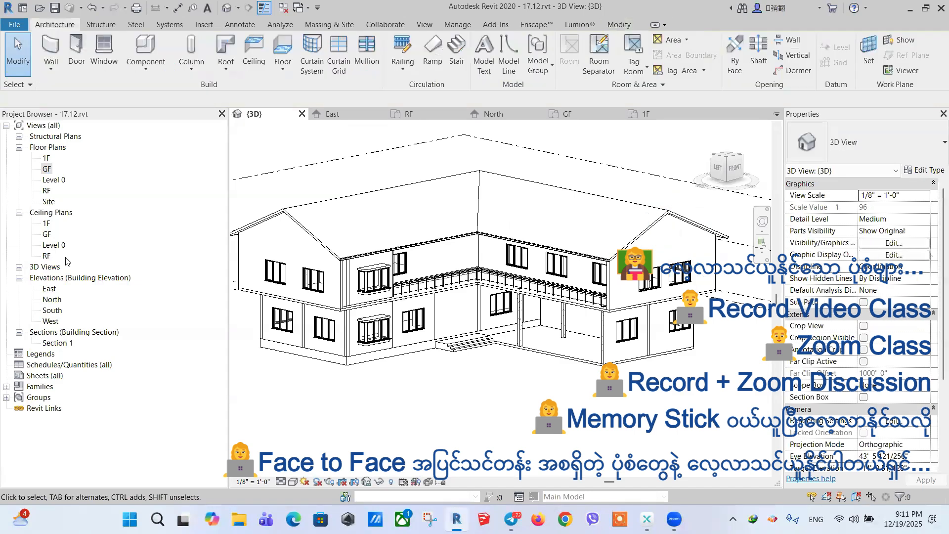
- Open the GF floor plan and examine the window positions and their dimensions along the outer walls
{"action": "double_click", "coordinate": [47, 170]}
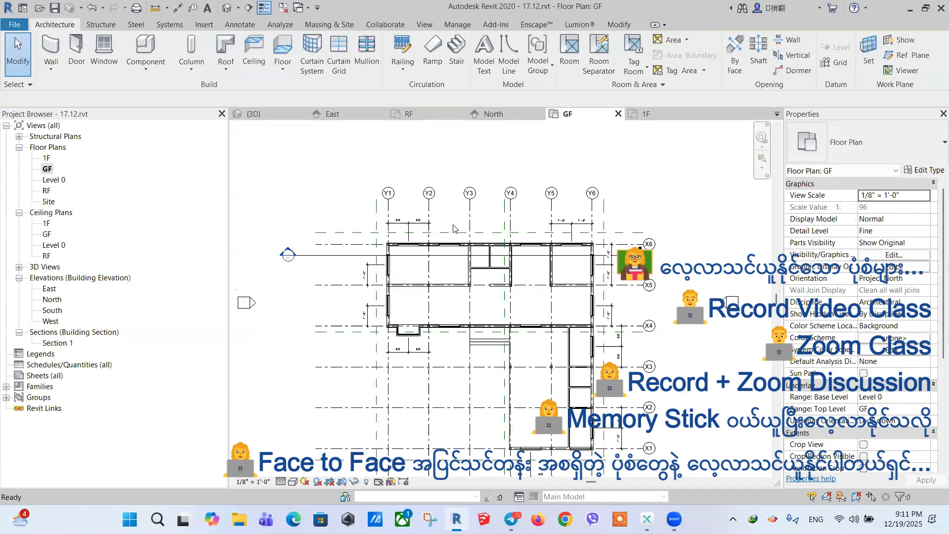
{"action": "scroll", "coordinate": [445, 185], "scroll_direction": "up", "scroll_amount": 5}
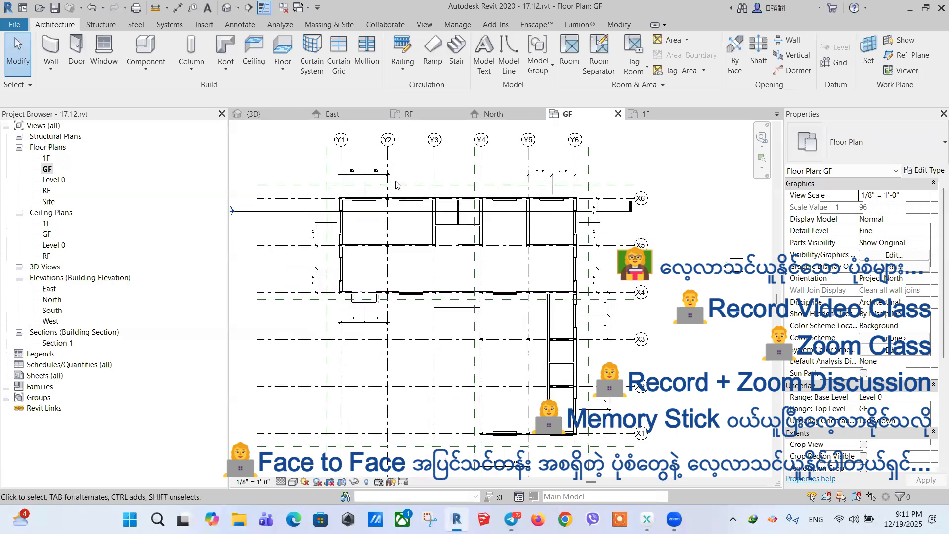
{"action": "scroll", "coordinate": [495, 173], "scroll_direction": "down", "scroll_amount": 3}
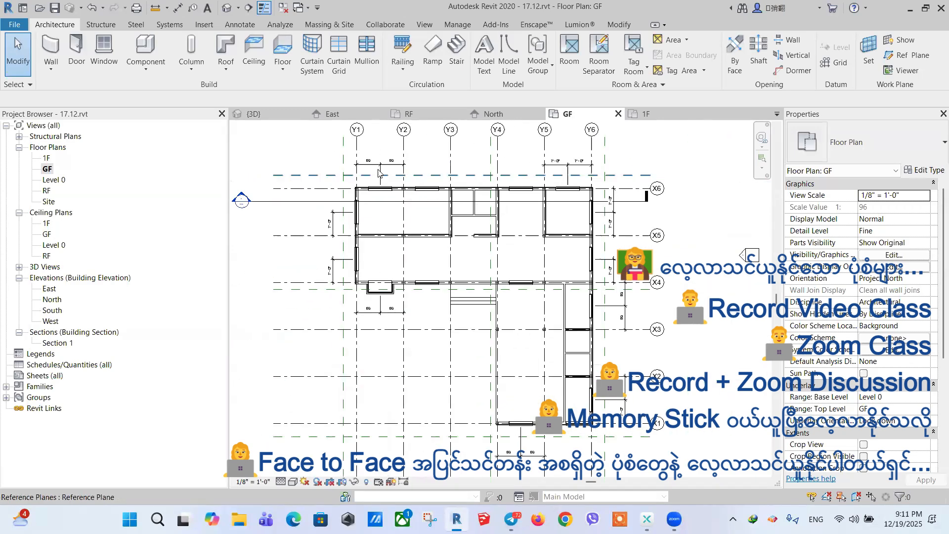
{"action": "scroll", "coordinate": [613, 160], "scroll_direction": "down", "scroll_amount": 1}
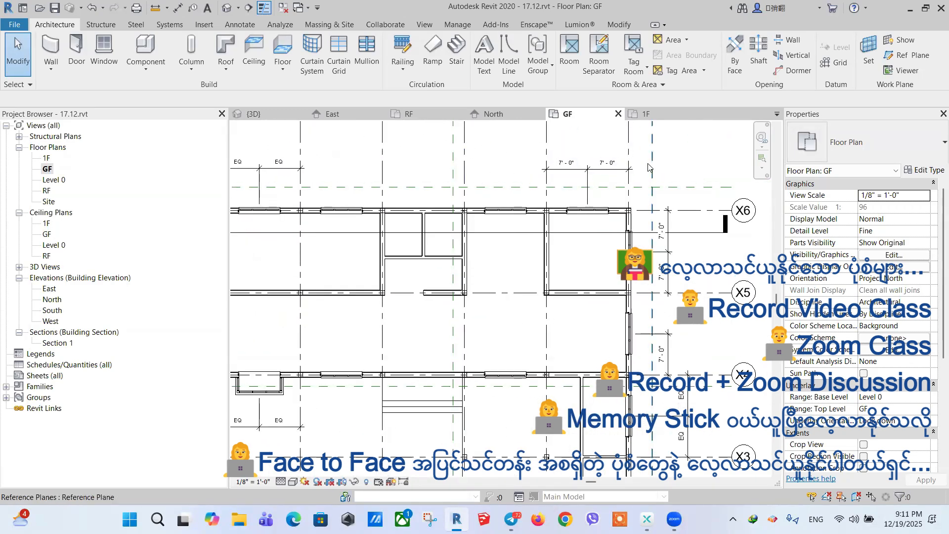
{"action": "scroll", "coordinate": [728, 221], "scroll_direction": "down", "scroll_amount": 1}
{"action": "scroll", "coordinate": [726, 221], "scroll_direction": "down", "scroll_amount": 2}
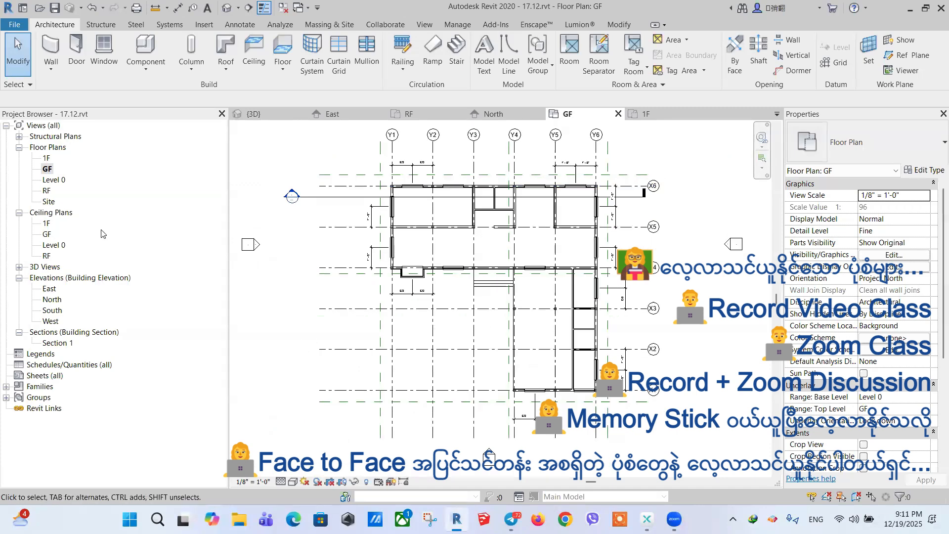
- Place an aligned dimension from the column at grid Y3 to the near edge of the window beside the bay window on the X4 wall
{"action": "scroll", "coordinate": [464, 272], "scroll_direction": "up", "scroll_amount": 3}
{"action": "scroll", "coordinate": [491, 288], "scroll_direction": "up", "scroll_amount": 1}
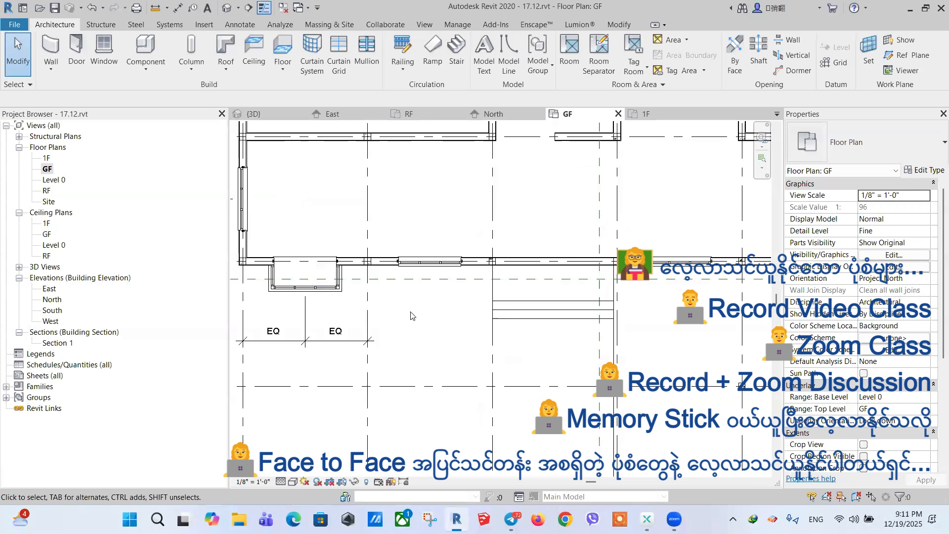
{"action": "scroll", "coordinate": [465, 261], "scroll_direction": "up", "scroll_amount": 3}
{"action": "scroll", "coordinate": [575, 245], "scroll_direction": "up", "scroll_amount": 3}
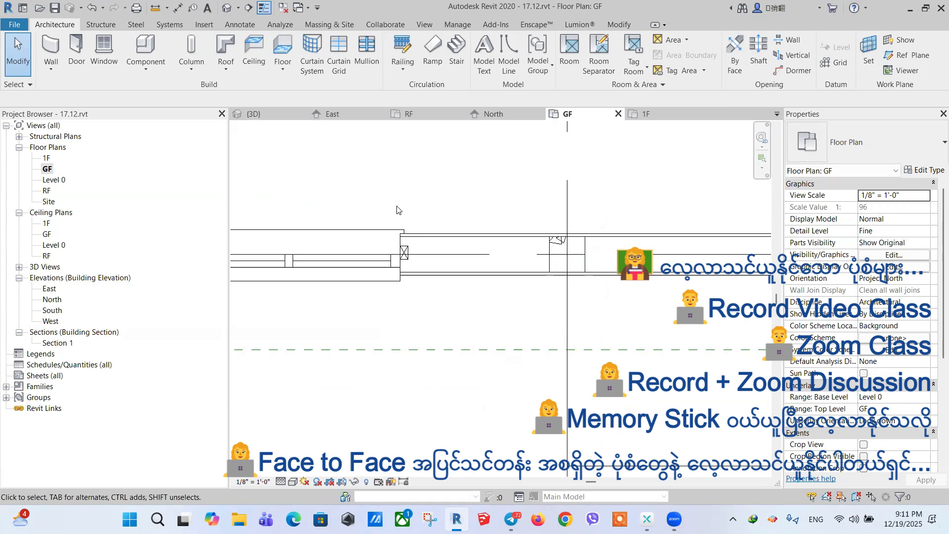
{"action": "key", "text": "d"}
{"action": "key", "text": "i"}
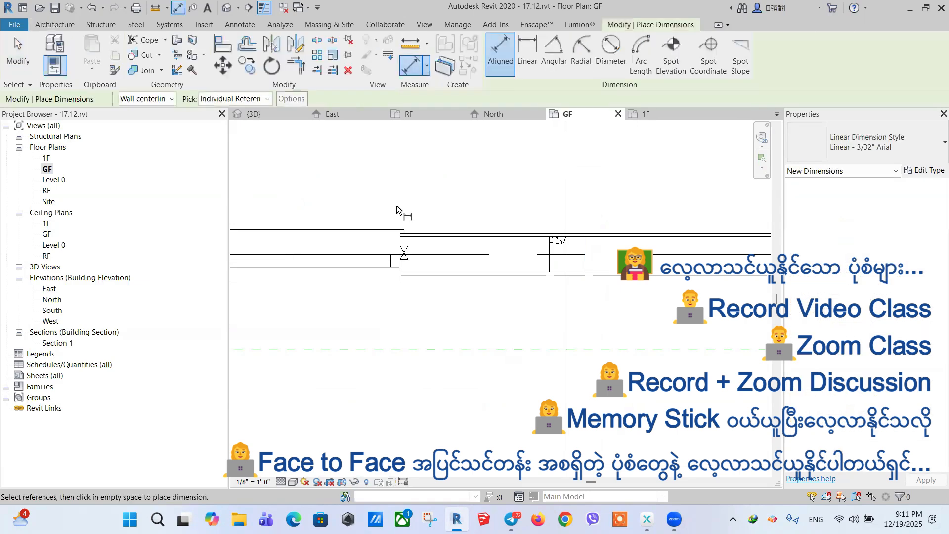
{"action": "left_click", "coordinate": [551, 247]}
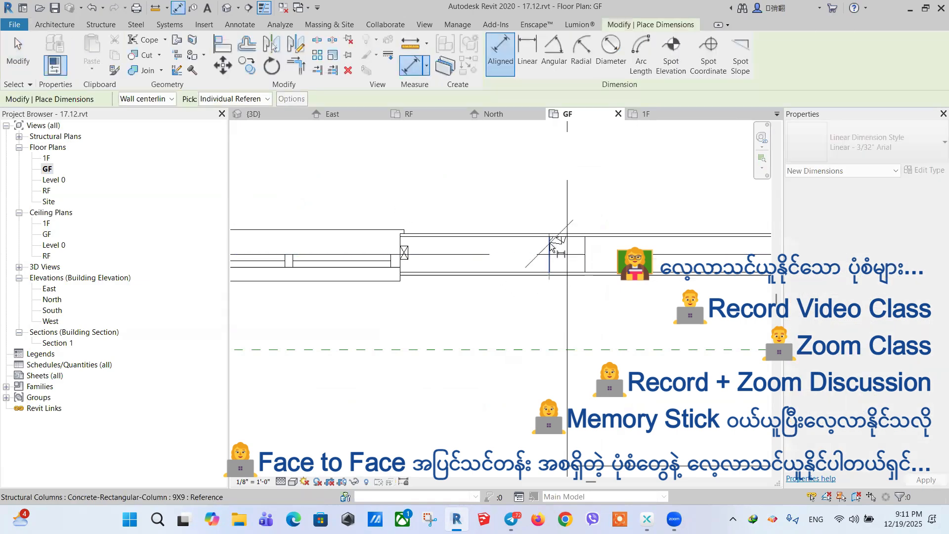
{"action": "left_click", "coordinate": [404, 256]}
{"action": "scroll", "coordinate": [404, 257], "scroll_direction": "down", "scroll_amount": 2}
{"action": "left_click", "coordinate": [424, 205]}
{"action": "scroll", "coordinate": [446, 295], "scroll_direction": "down", "scroll_amount": 2}
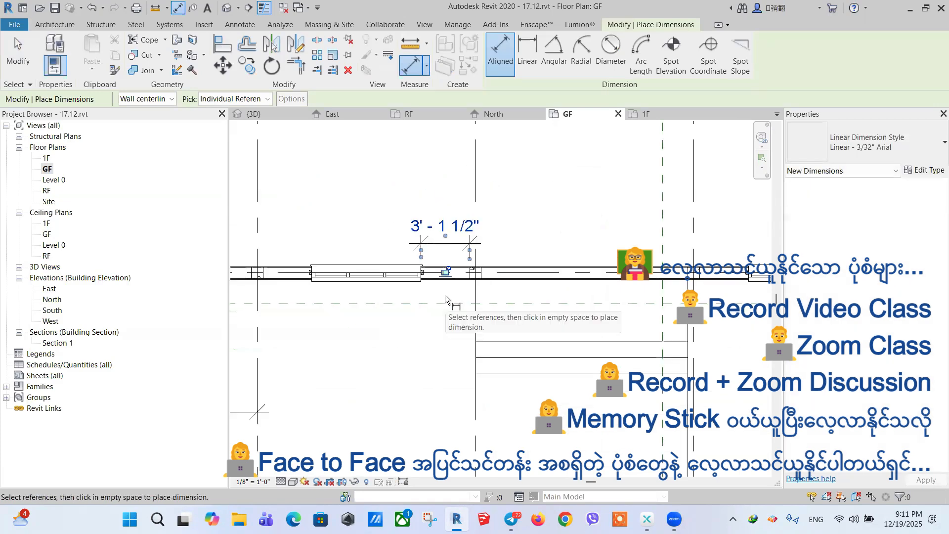
{"action": "key", "text": "Escape"}
{"action": "key", "text": "Escape"}
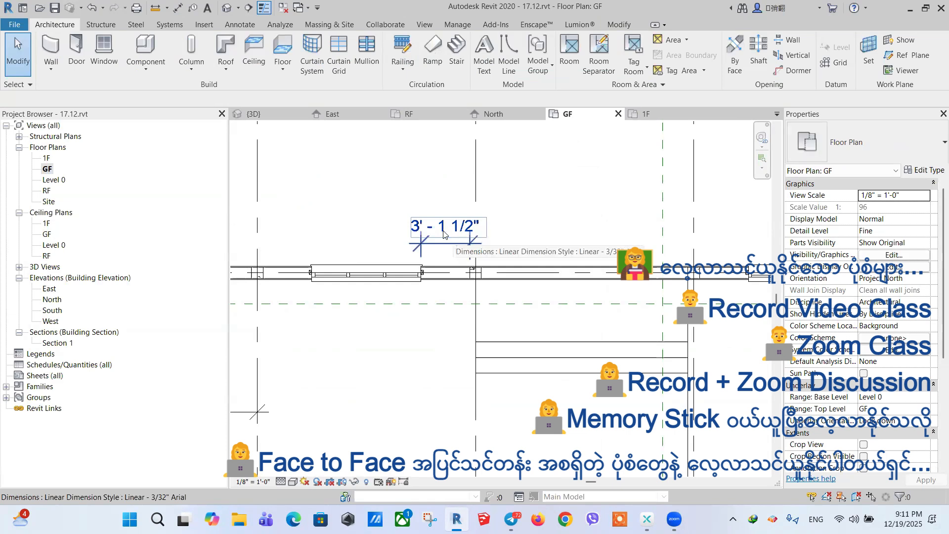
{"action": "scroll", "coordinate": [418, 216], "scroll_direction": "up", "scroll_amount": 2}
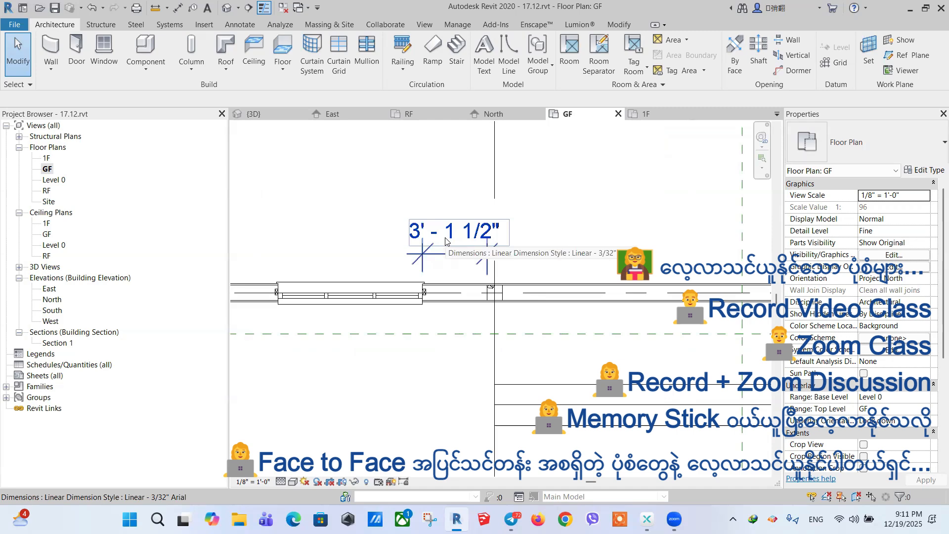
{"action": "left_click", "coordinate": [400, 281]}
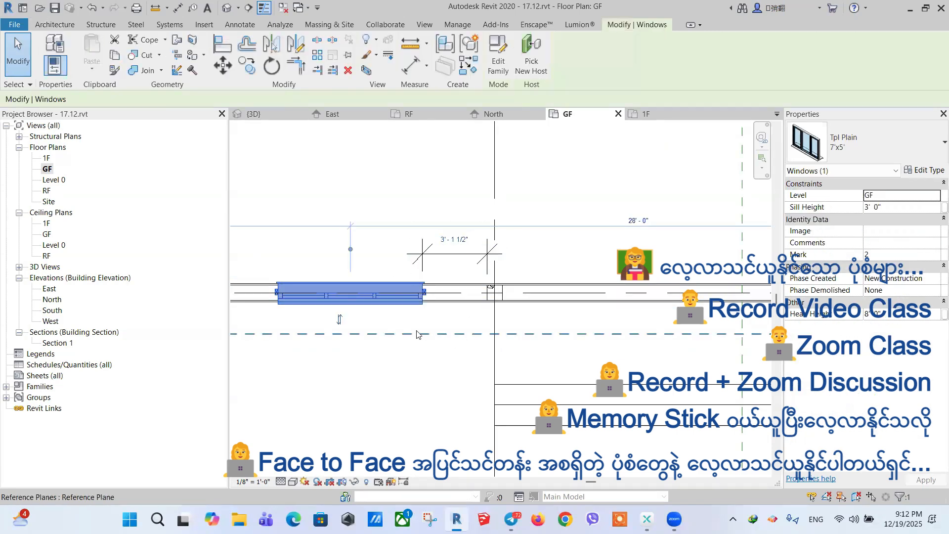
{"action": "key", "text": "Escape"}
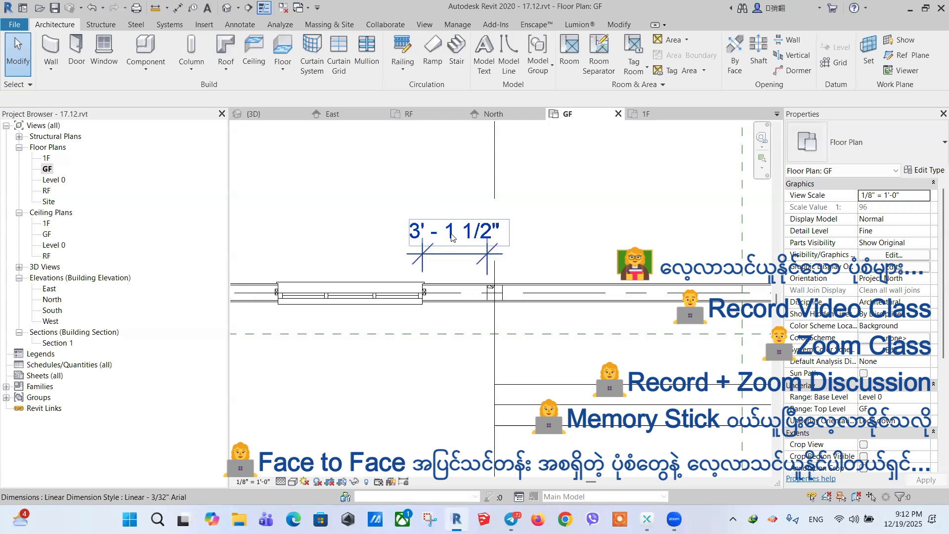
{"action": "double_click", "coordinate": [467, 234]}
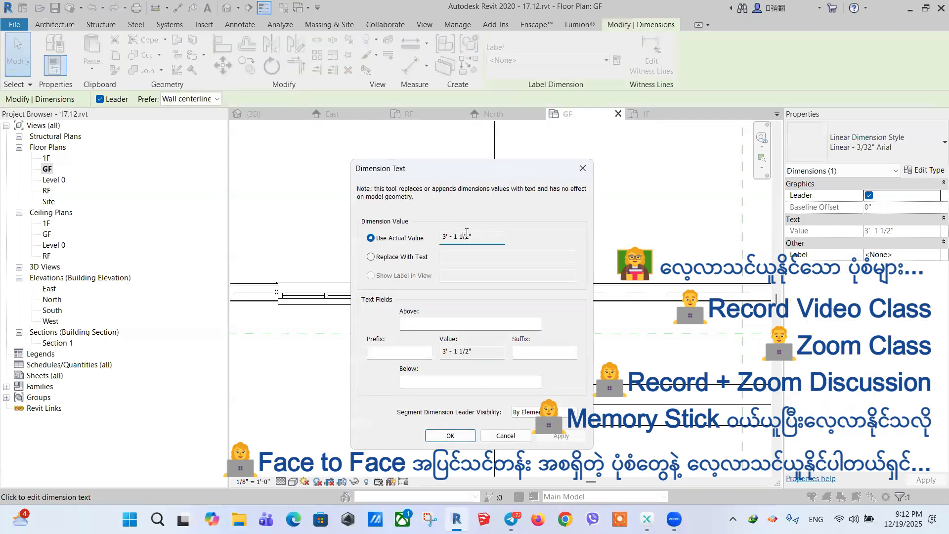
{"action": "left_click", "coordinate": [584, 172]}
{"action": "key", "text": "Escape"}
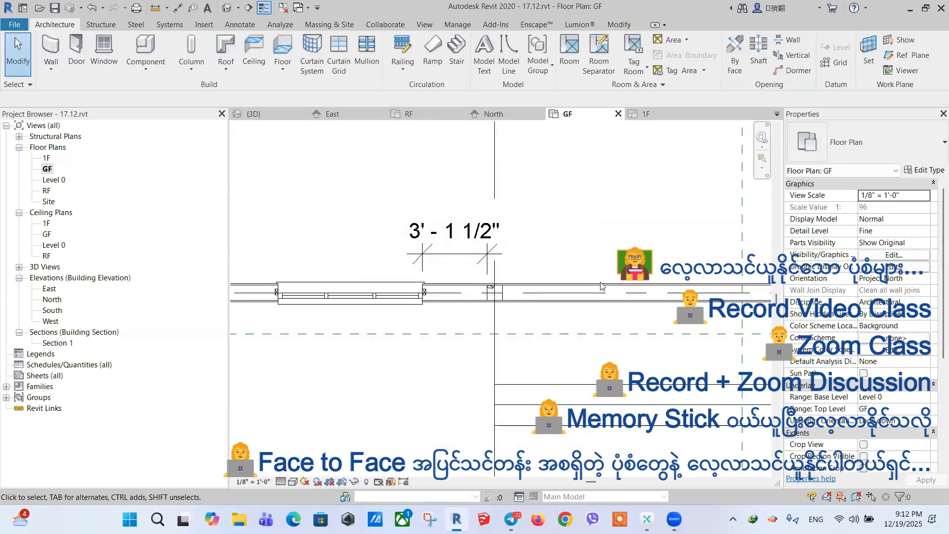
- Set the distance between the Tpl Plain window beside the bay window and the column at grid Y3 to 3'
{"action": "left_click", "coordinate": [367, 300]}
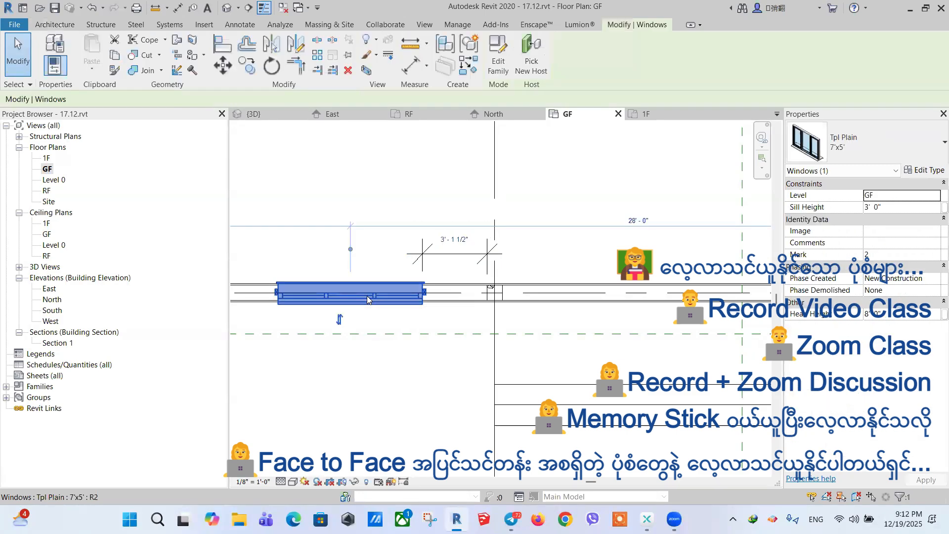
{"action": "left_click", "coordinate": [467, 240]}
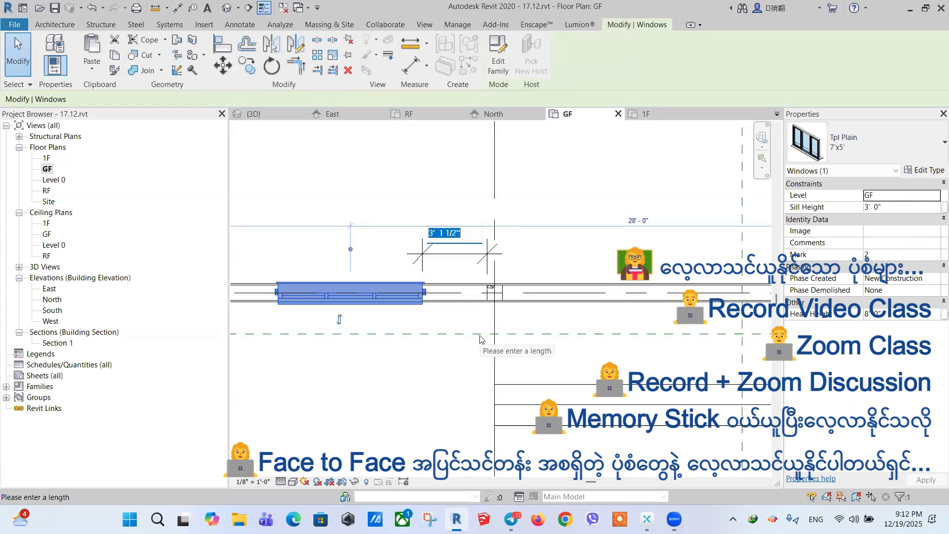
{"action": "type", "text": "3"}
{"action": "key", "text": "Return"}
{"action": "left_click", "coordinate": [638, 242]}
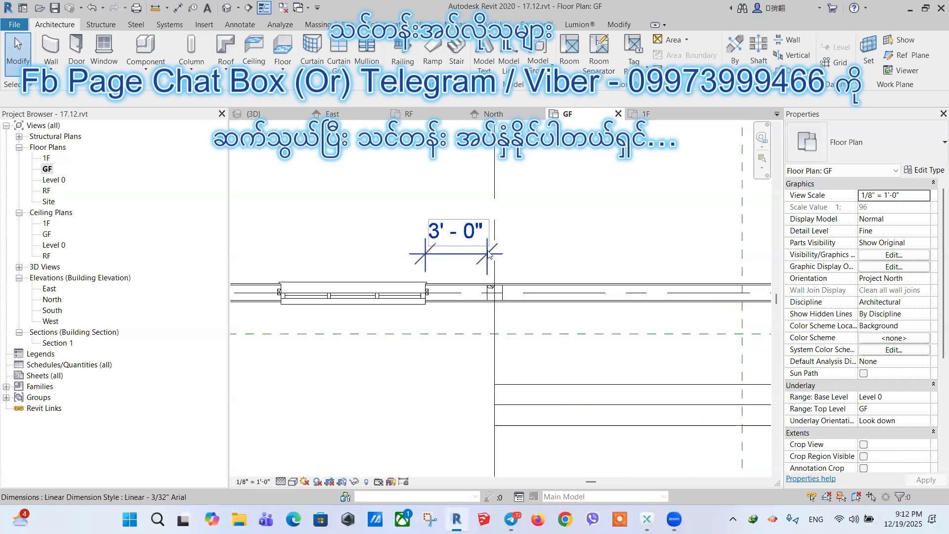
- Place an aligned dimension from grid Y2 to the near edge of the Tpl Plain window on the X4 wall
{"action": "scroll", "coordinate": [511, 244], "scroll_direction": "down", "scroll_amount": 2}
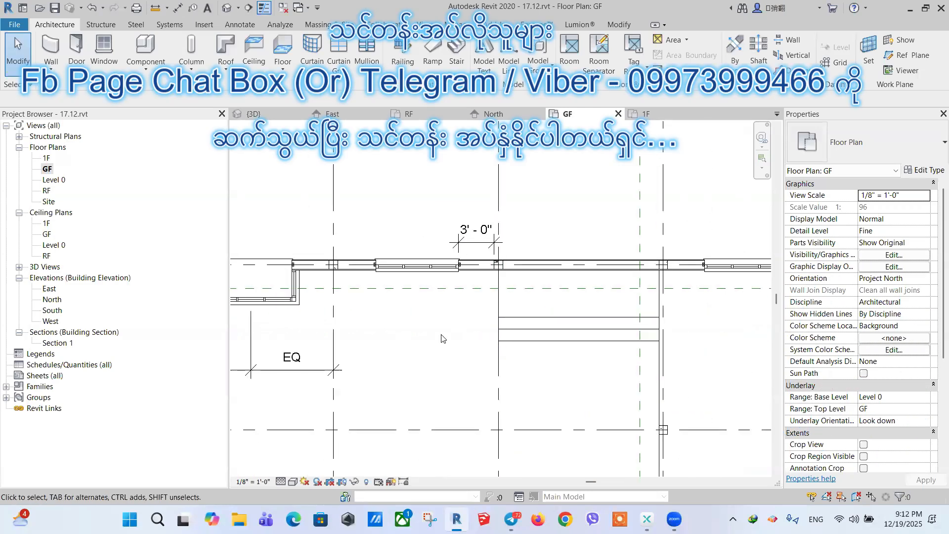
{"action": "key", "text": "d"}
{"action": "key", "text": "i"}
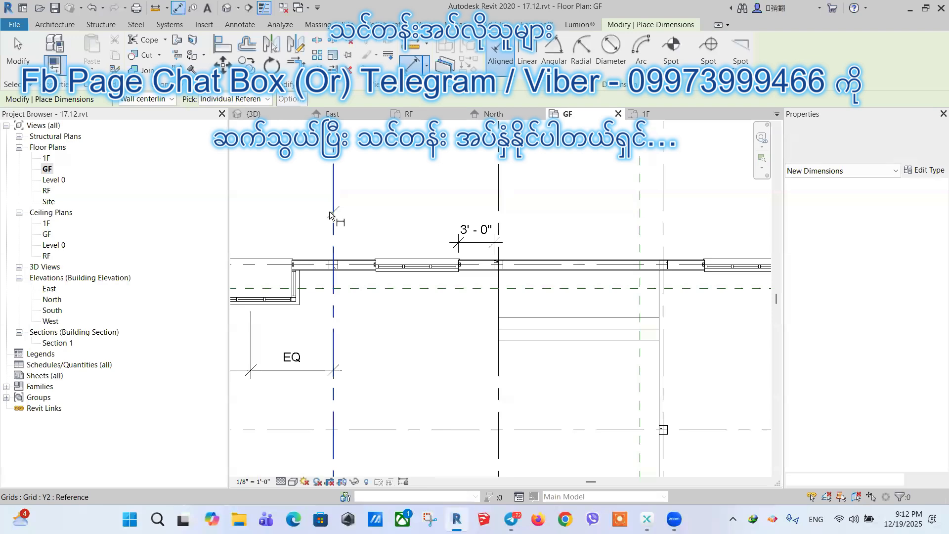
{"action": "left_click", "coordinate": [330, 212]}
{"action": "scroll", "coordinate": [375, 268], "scroll_direction": "up", "scroll_amount": 2}
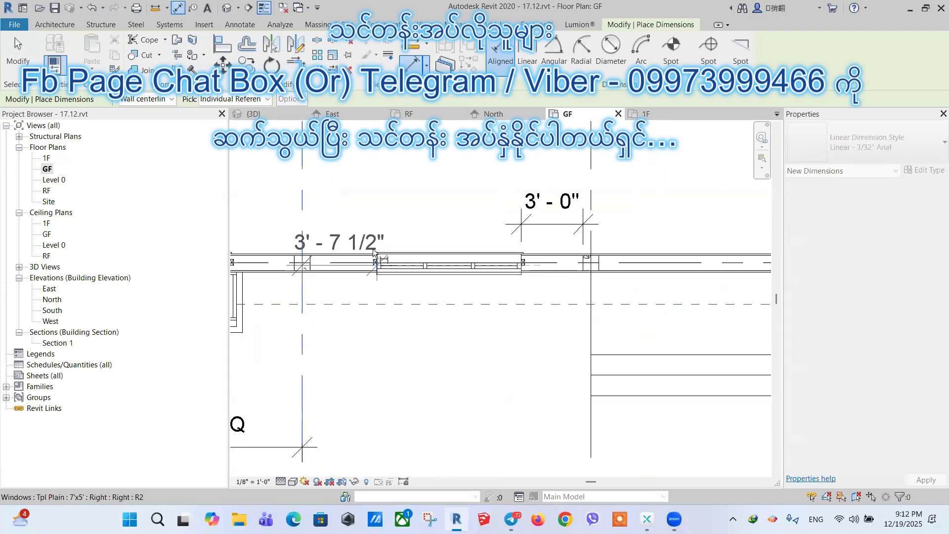
{"action": "left_click", "coordinate": [374, 254]}
{"action": "left_click", "coordinate": [357, 221]}
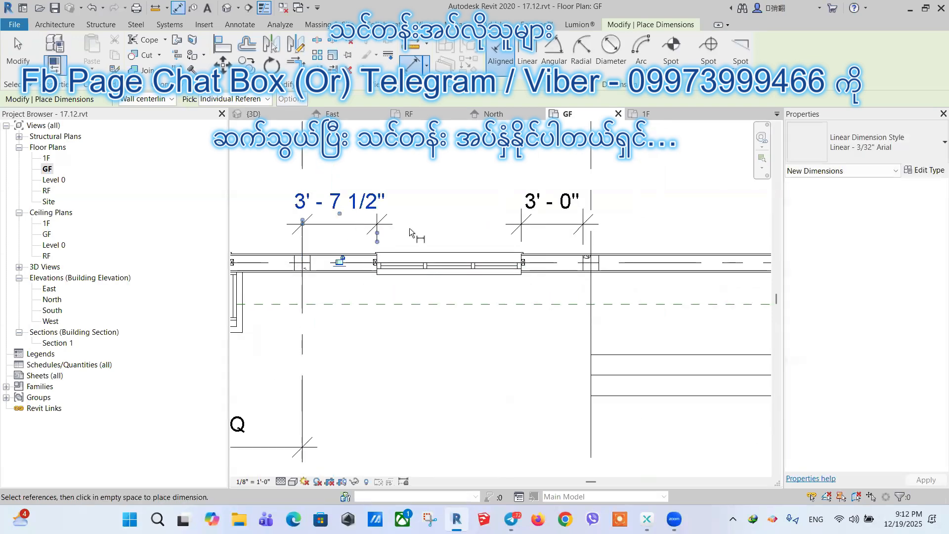
{"action": "key", "text": "Escape"}
{"action": "key", "text": "Escape"}
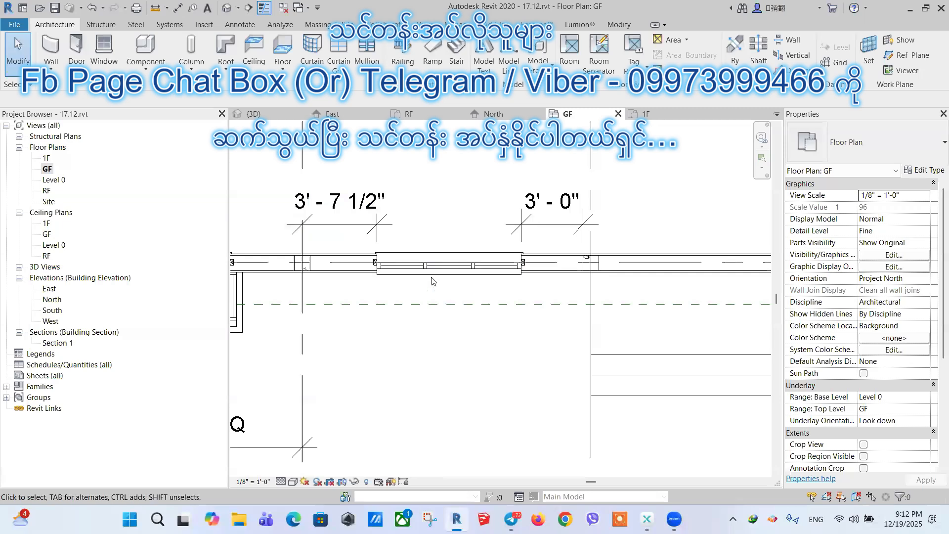
- Set the distance from grid Y2 to the near edge of the Tpl Plain window to 4'
{"action": "left_click", "coordinate": [430, 281]}
{"action": "left_click", "coordinate": [328, 204]}
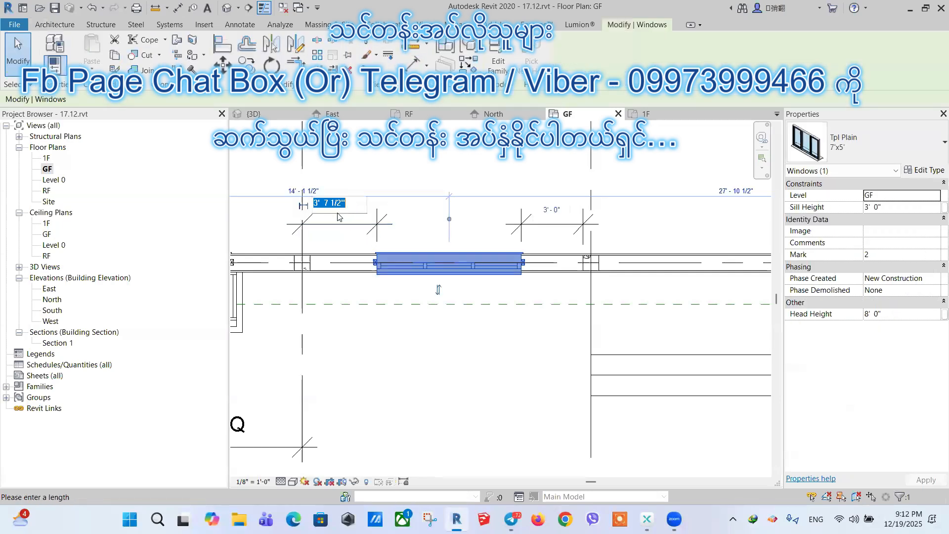
{"action": "type", "text": "4"}
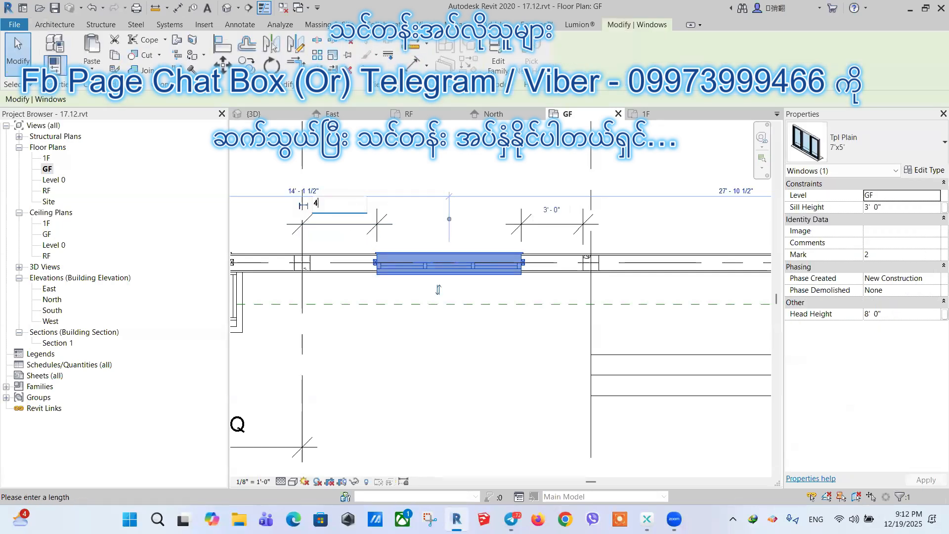
{"action": "key", "text": "Return"}
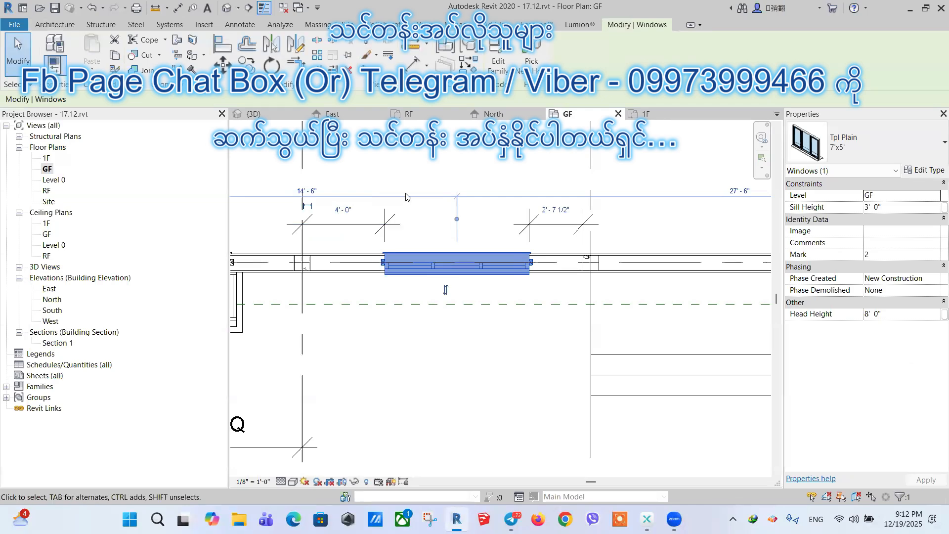
{"action": "key", "text": "Escape"}
- Dimension from grid Y2 through the Tpl Plain window's centre to grid Y3 and make both segments equal to centre the window
{"action": "scroll", "coordinate": [371, 247], "scroll_direction": "down", "scroll_amount": 3}
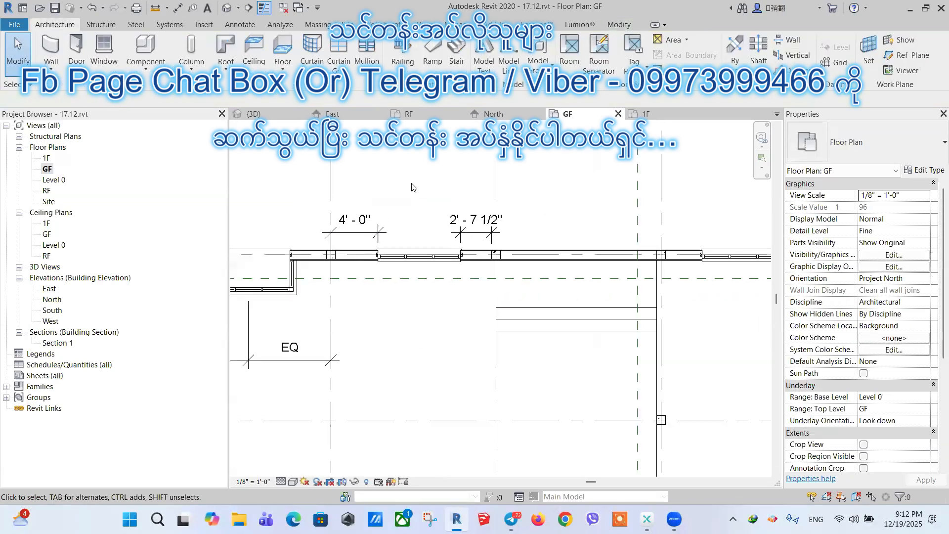
{"action": "key", "text": "d"}
{"action": "key", "text": "i"}
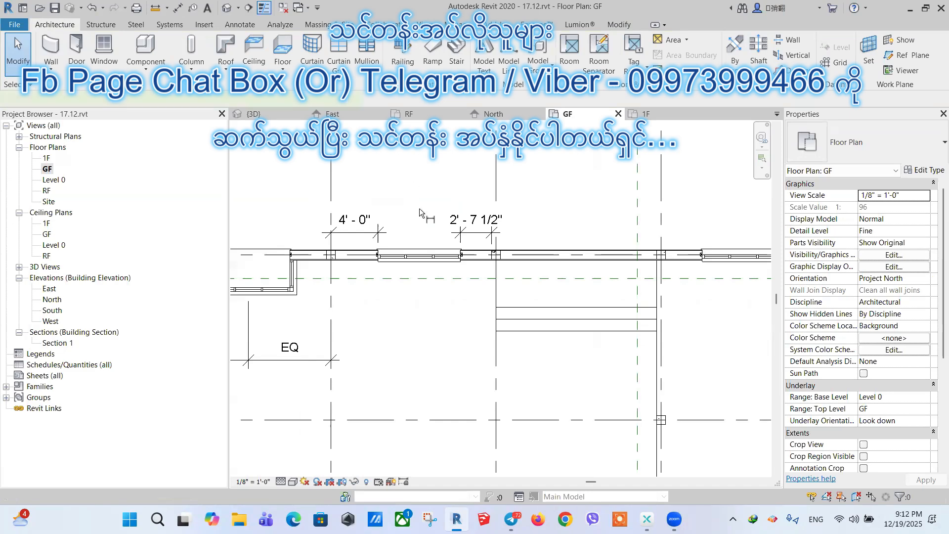
{"action": "left_click", "coordinate": [334, 322]}
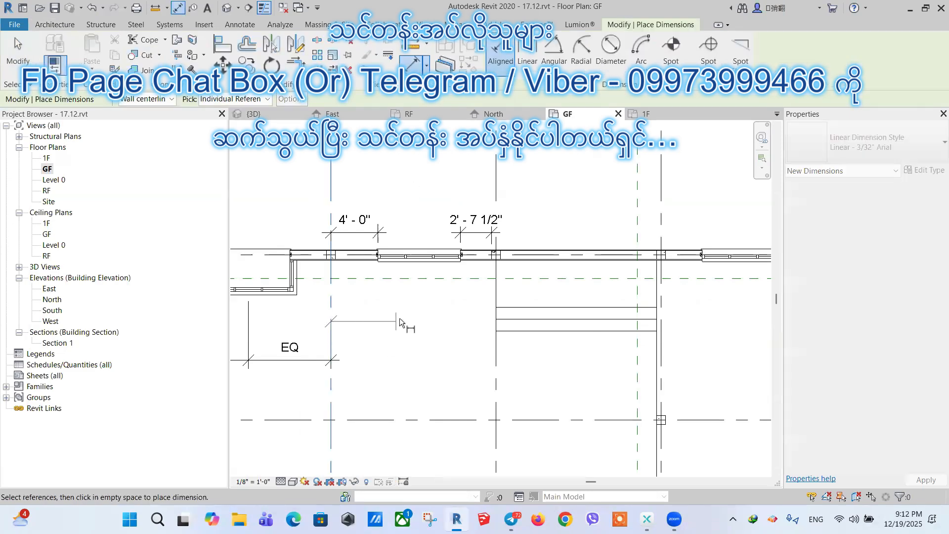
{"action": "left_click", "coordinate": [419, 262]}
{"action": "left_click", "coordinate": [498, 364]}
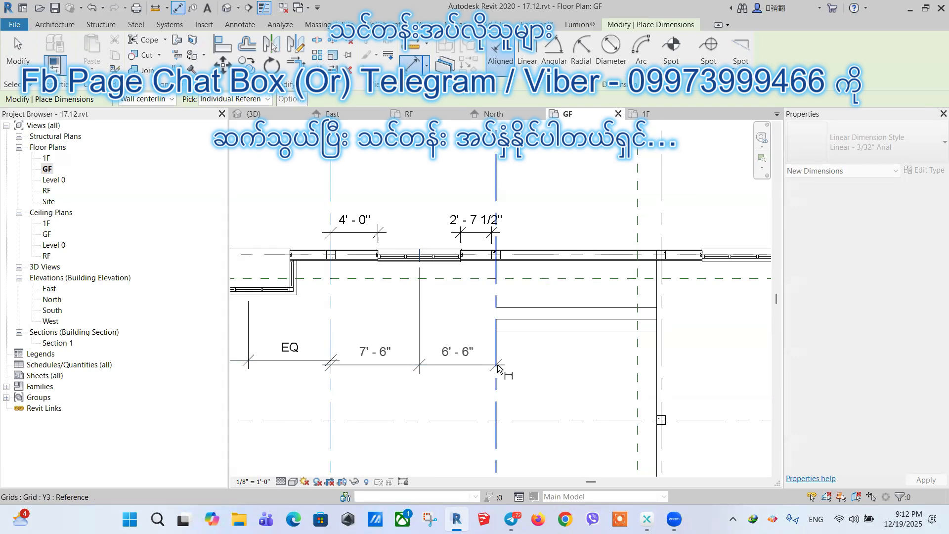
{"action": "left_click", "coordinate": [469, 354]}
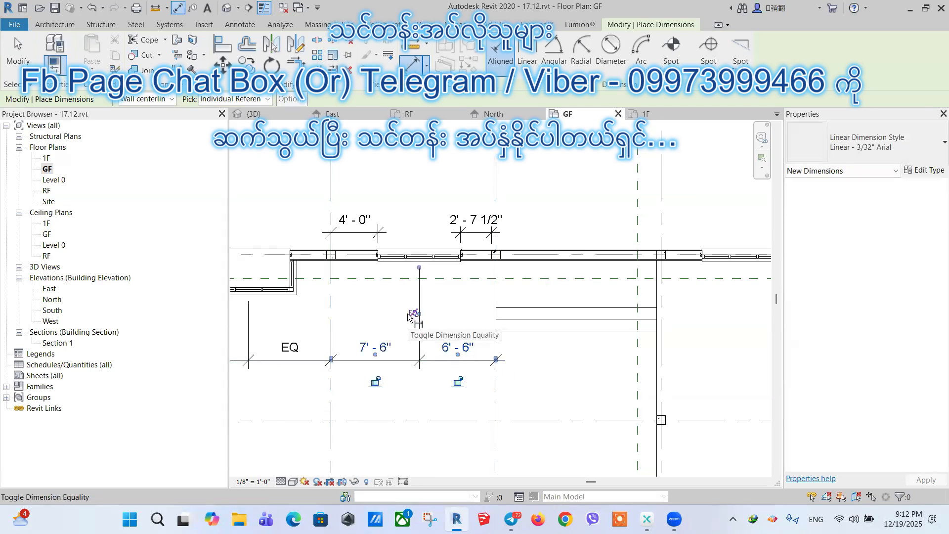
{"action": "left_click", "coordinate": [412, 314]}
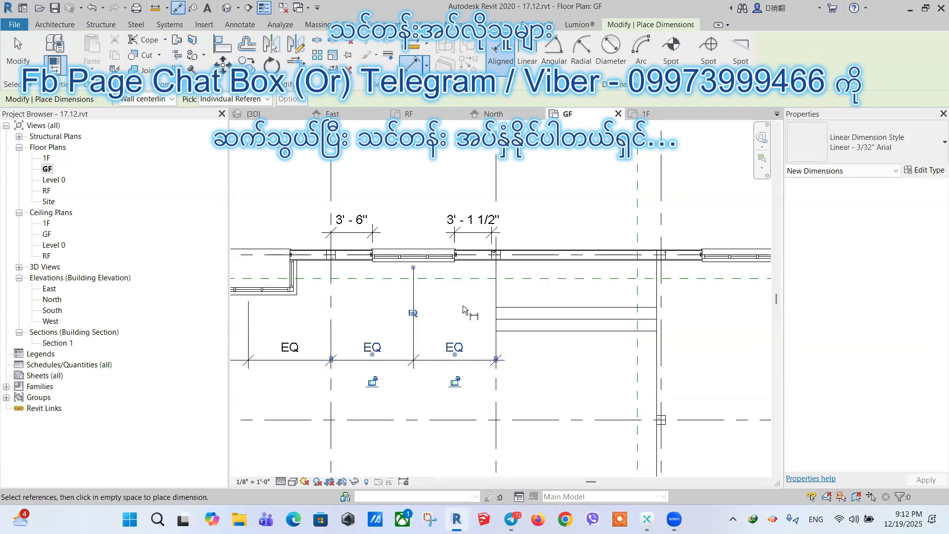
{"action": "key", "text": "Escape"}
{"action": "key", "text": "Escape"}
- Examine the window layout along the walls in the GF plan and on both wings in the 3D view
{"action": "scroll", "coordinate": [494, 252], "scroll_direction": "down", "scroll_amount": 2}
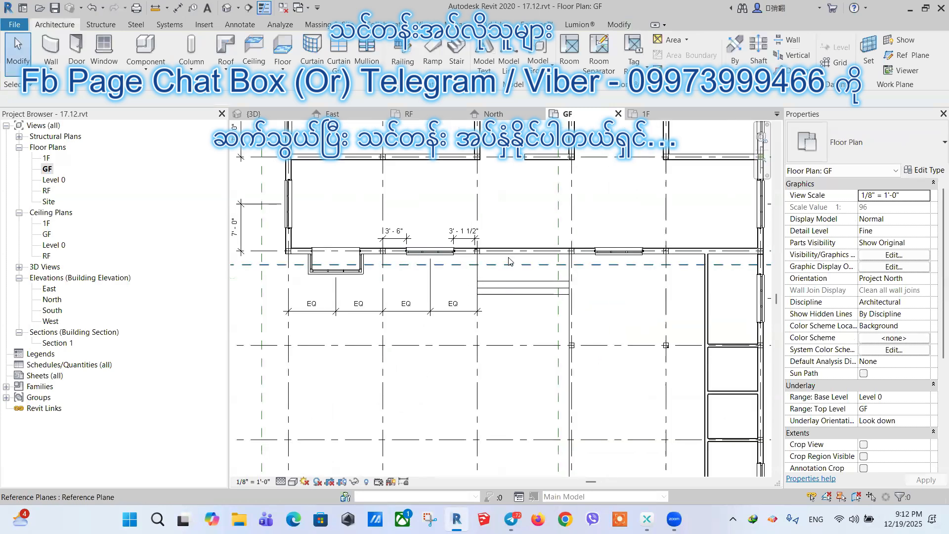
{"action": "scroll", "coordinate": [396, 384], "scroll_direction": "down", "scroll_amount": 2}
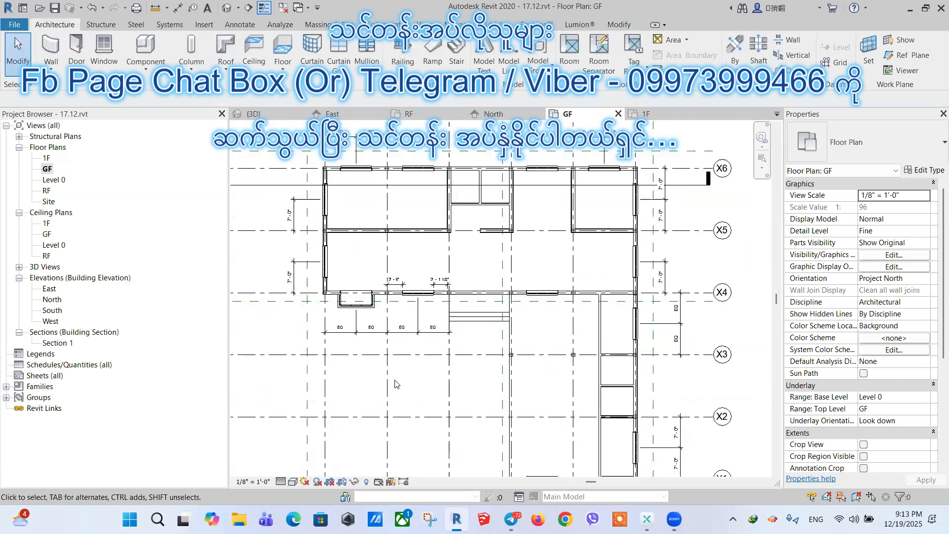
{"action": "left_click", "coordinate": [227, 8]}
{"action": "scroll", "coordinate": [569, 324], "scroll_direction": "down", "scroll_amount": 1}
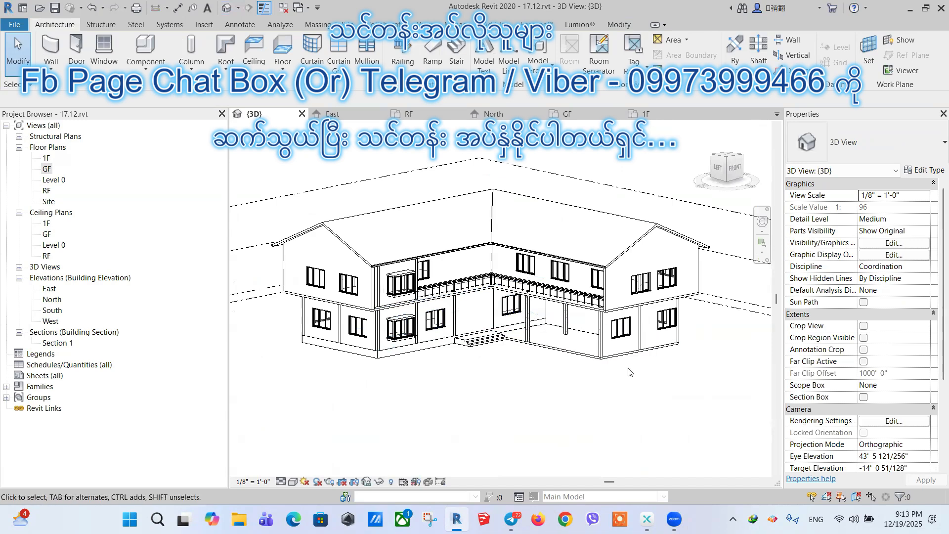
{"action": "scroll", "coordinate": [631, 381], "scroll_direction": "up", "scroll_amount": 1}
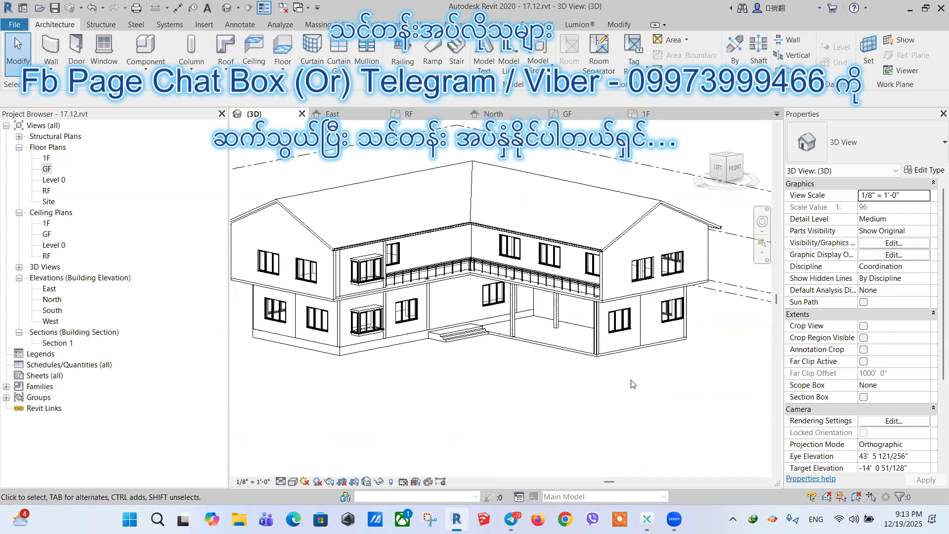
{"action": "scroll", "coordinate": [631, 380], "scroll_direction": "down", "scroll_amount": 1}
{"action": "scroll", "coordinate": [529, 245], "scroll_direction": "up", "scroll_amount": 1}
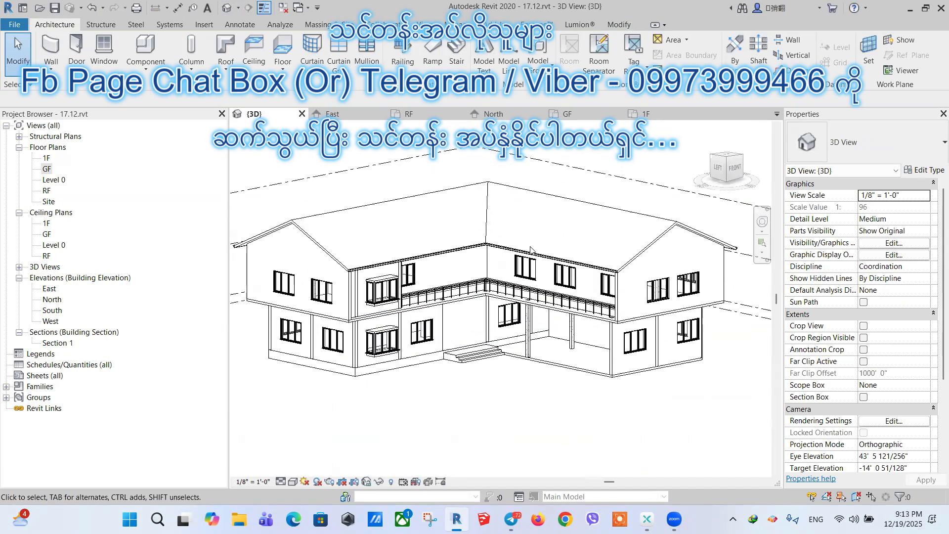